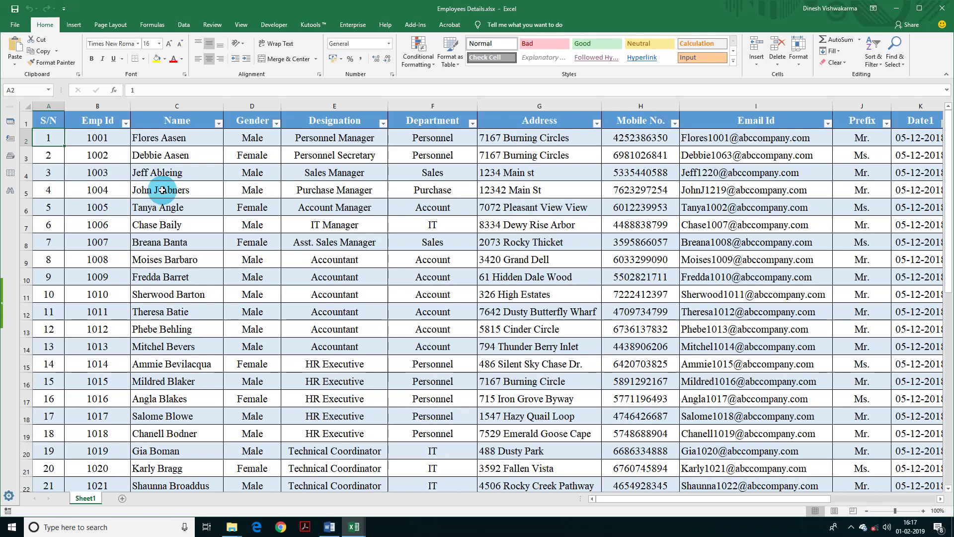
- Review the employee table's columns, including the Reason and Date2 entries
key(Right)
key(Right)
key(Right)
key(Right)
key(Right)
key(Right)
key(Right)
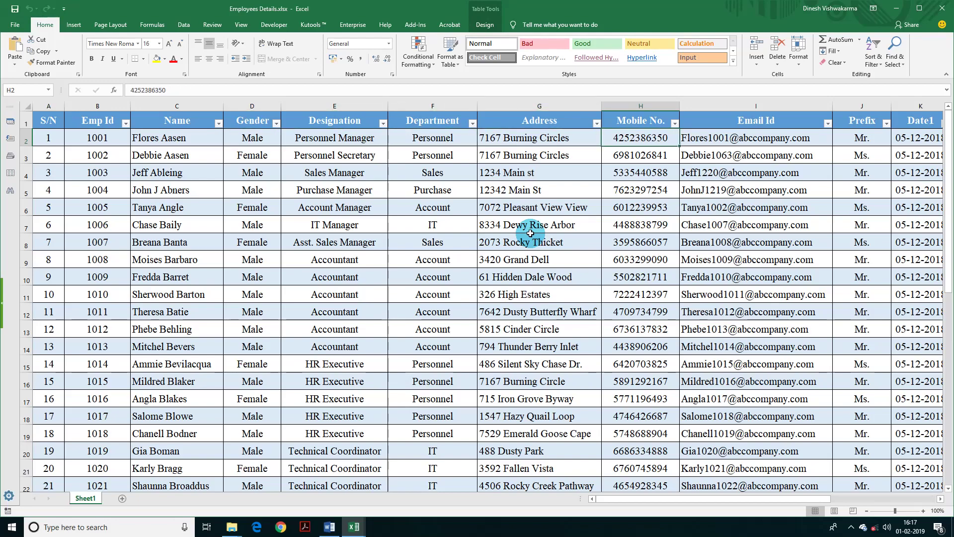
key(Right)
key(Right)
key(Right)
key(Right)
key(Right)
key(Down)
key(Up)
key(Up)
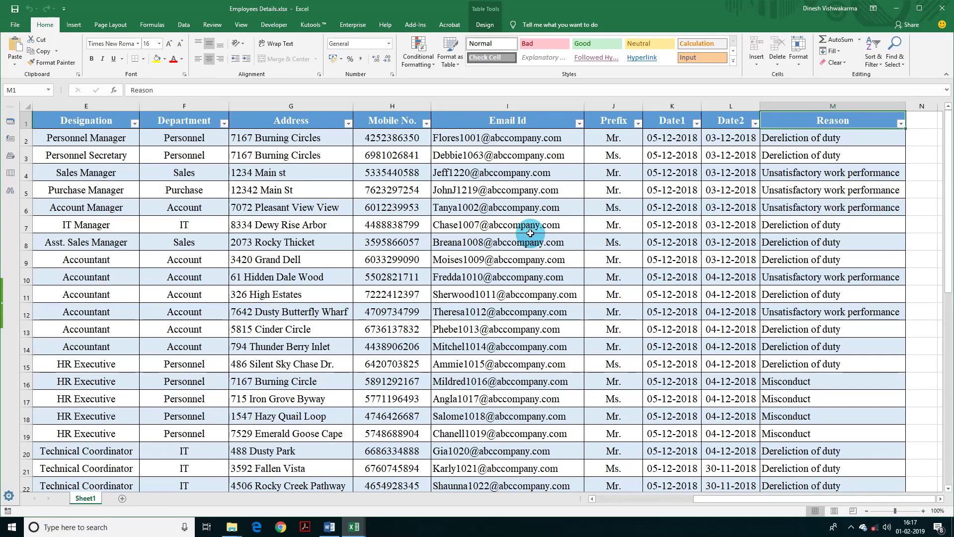
key(Down)
key(Down)
key(Down)
key(Down)
key(Down)
key(Down)
key(Down)
key(Left)
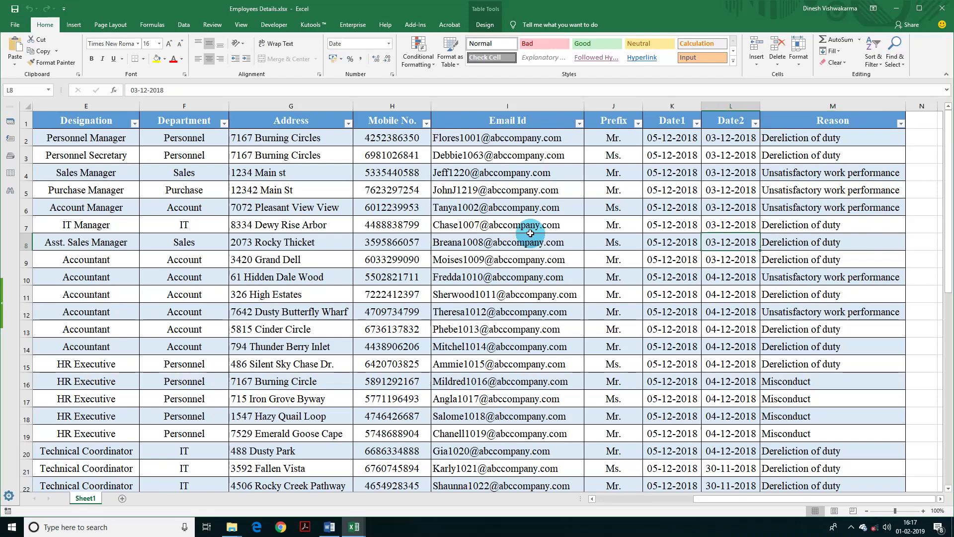
key(Left)
key(Right)
key(Up)
key(Up)
key(Up)
key(Up)
key(Up)
key(Up)
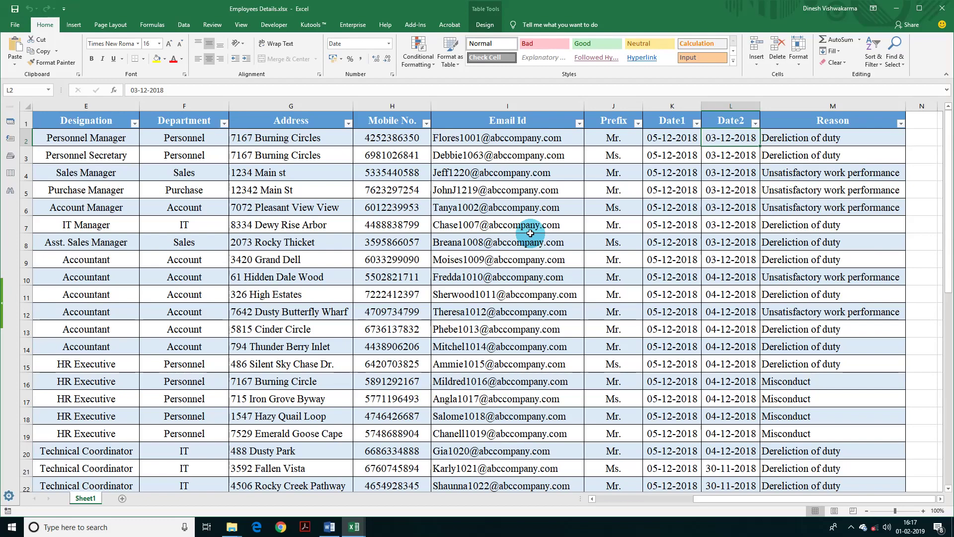
key(Down)
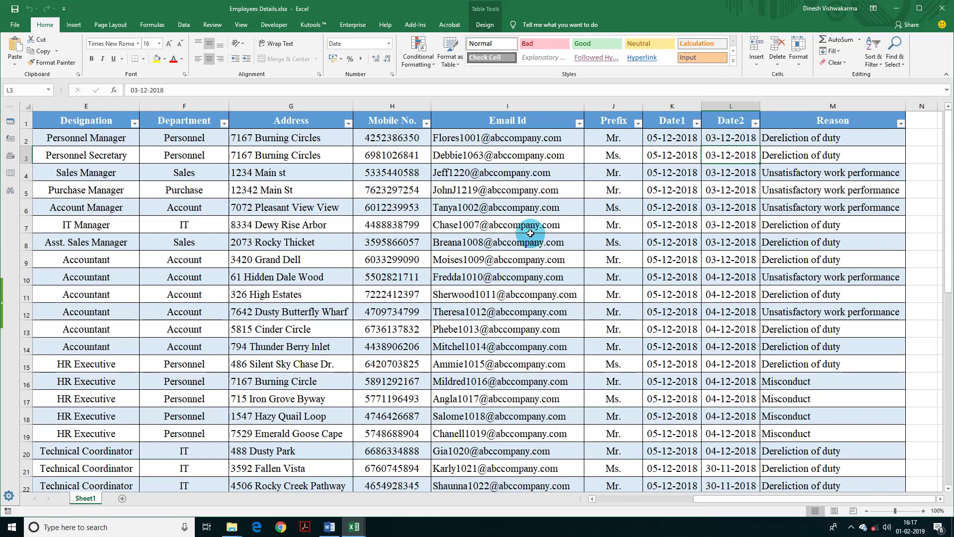
key(Left)
key(Left)
key(Left)
key(Left)
key(Left)
key(Left)
key(Left)
key(Left)
key(Left)
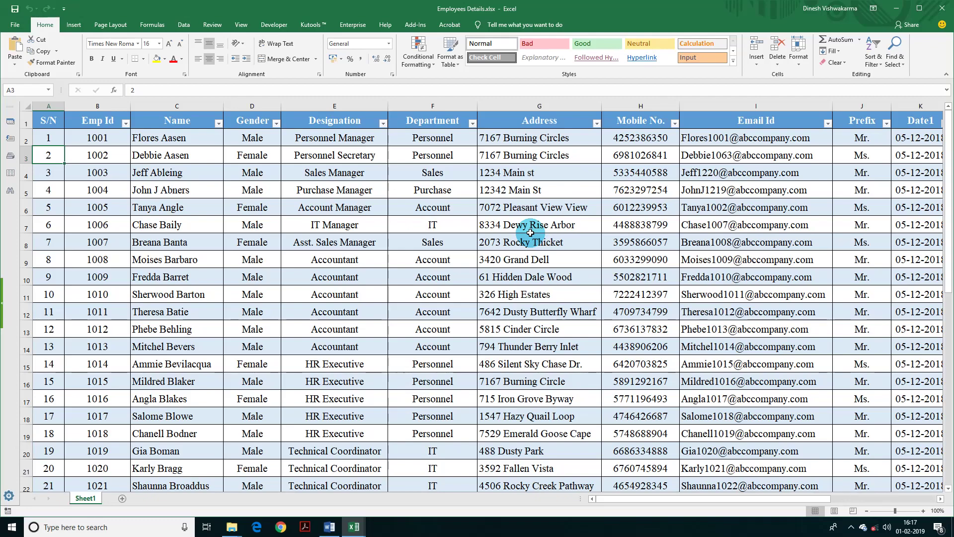
click(851, 142)
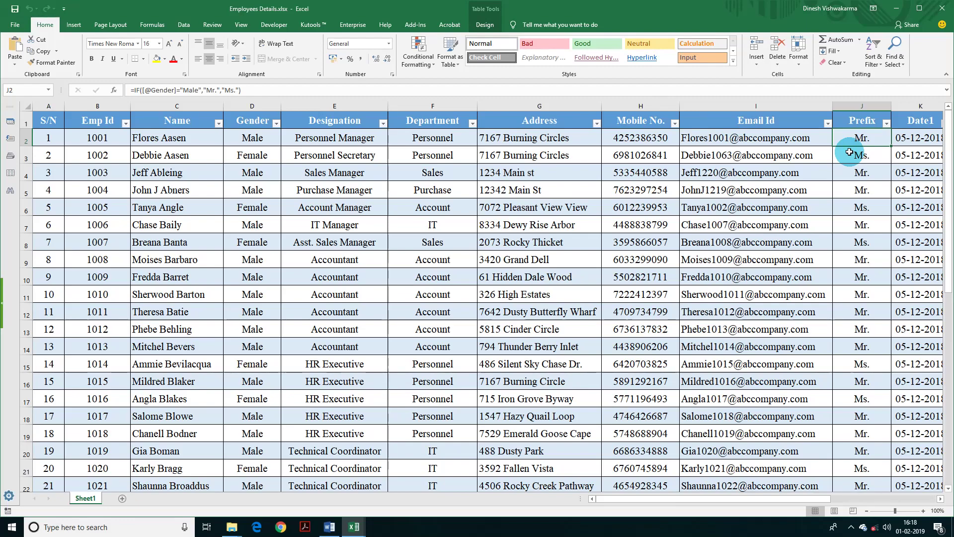
key(ctrl+shift+Down)
key(Delete)
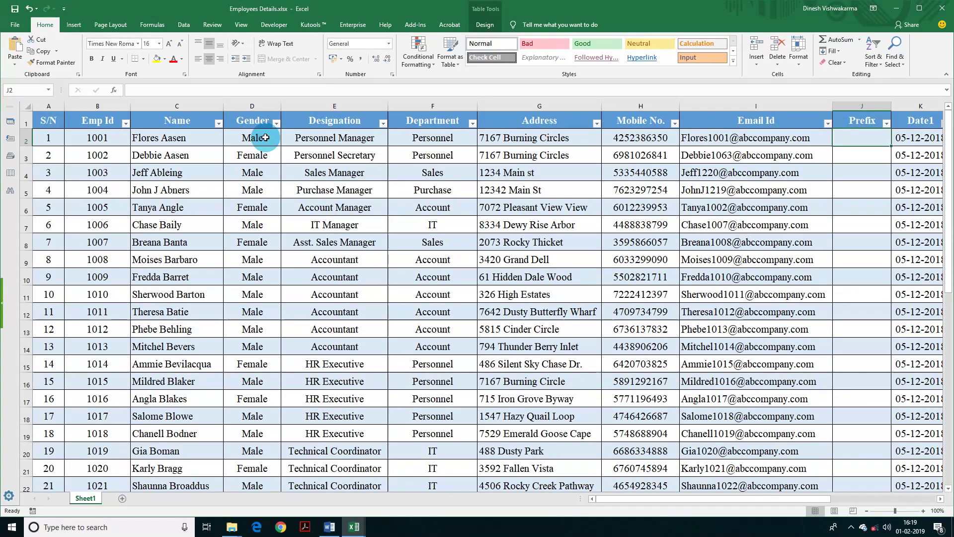
text(=IF)
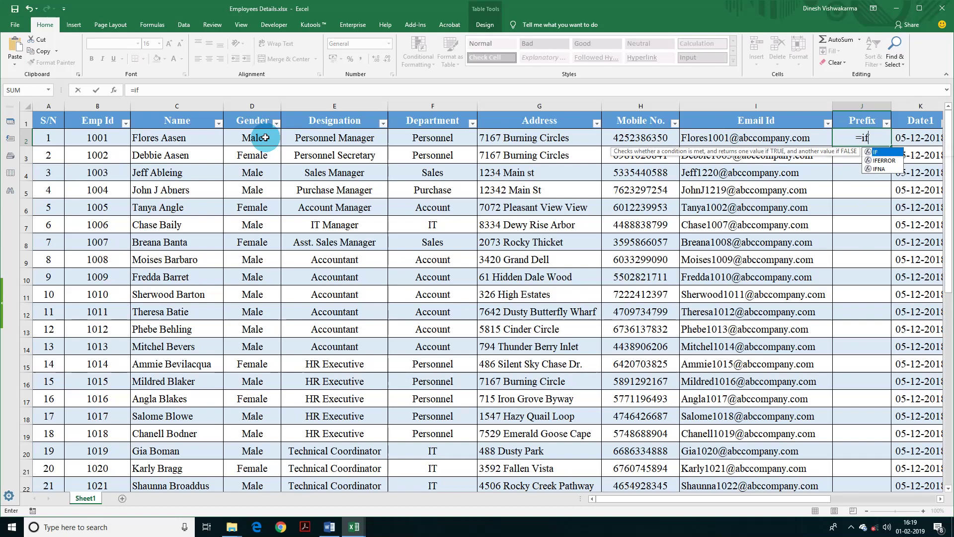
text(()
click(251, 140)
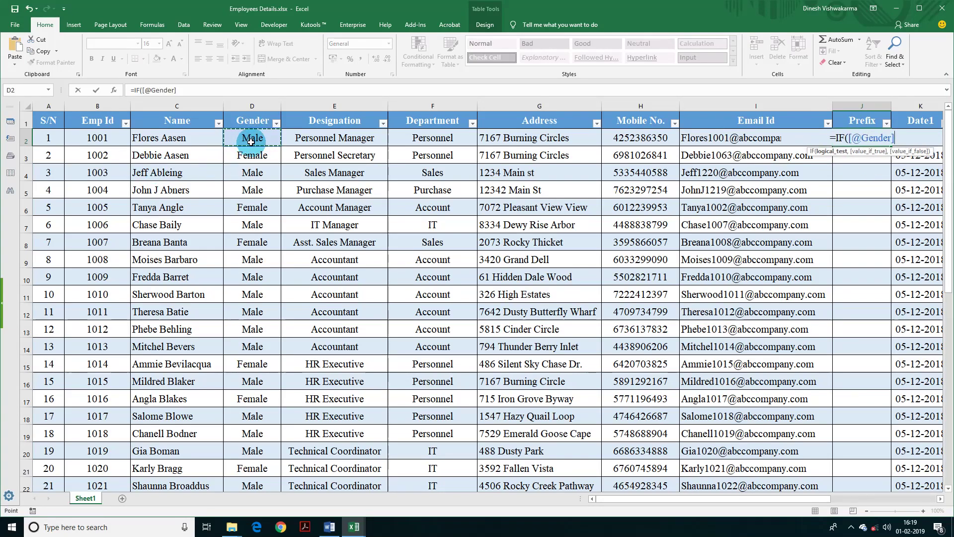
text(=")
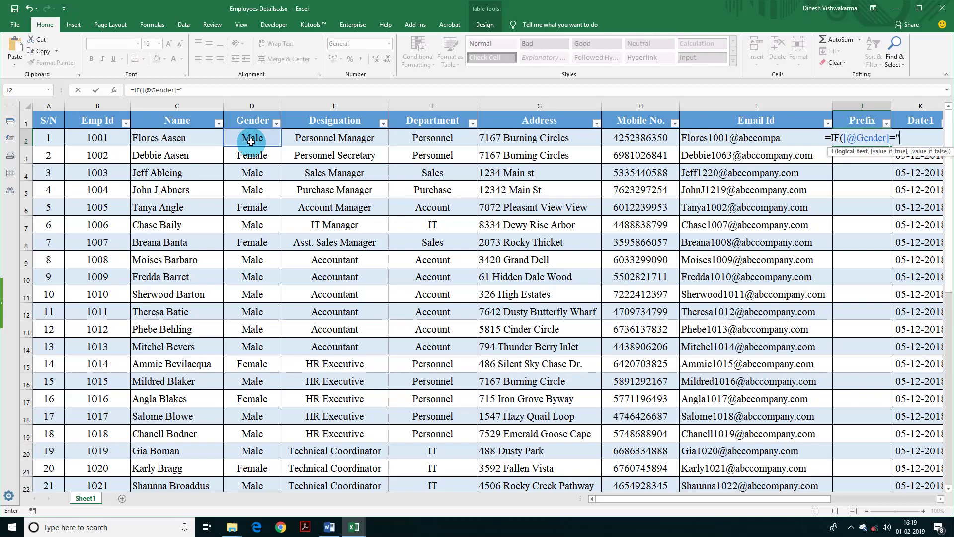
text(Male")
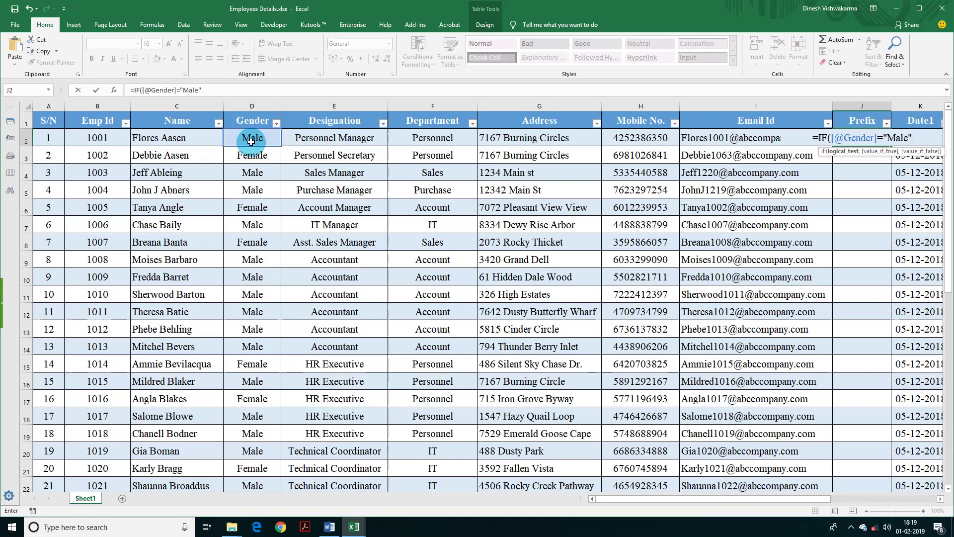
text(,"Mr.",)
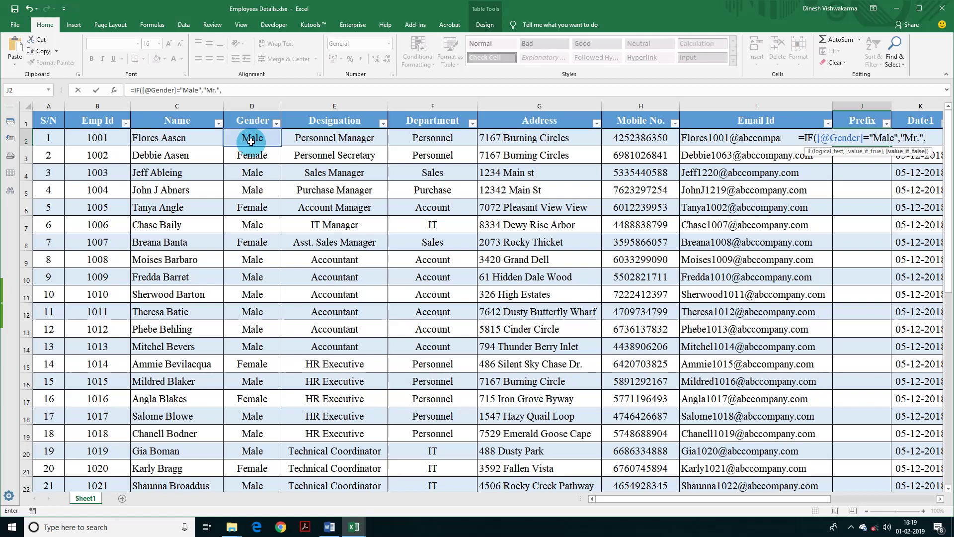
text("M)
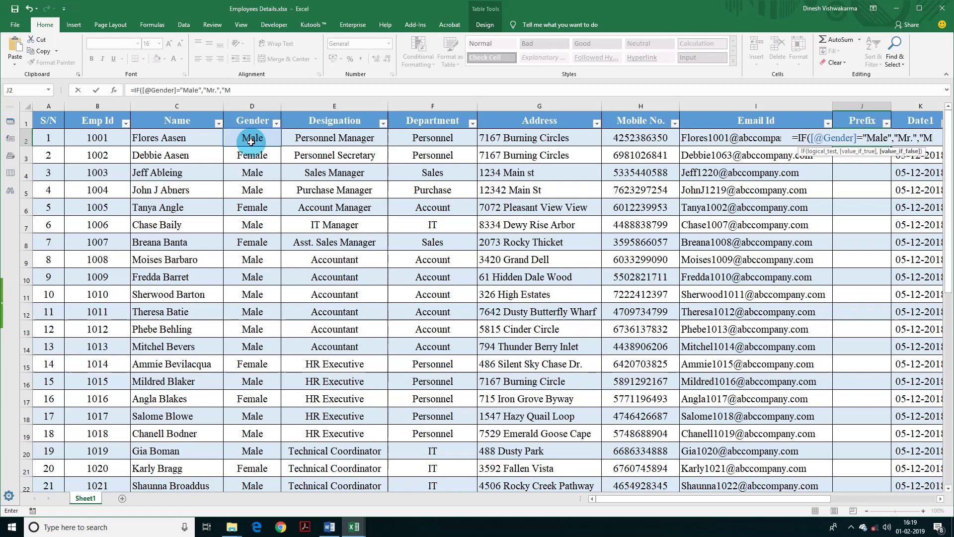
text(s.)
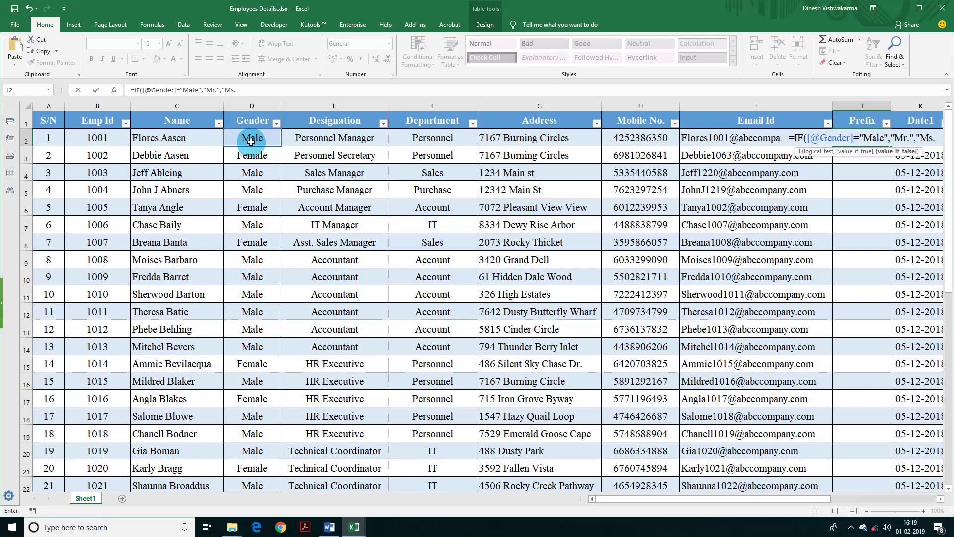
text(")
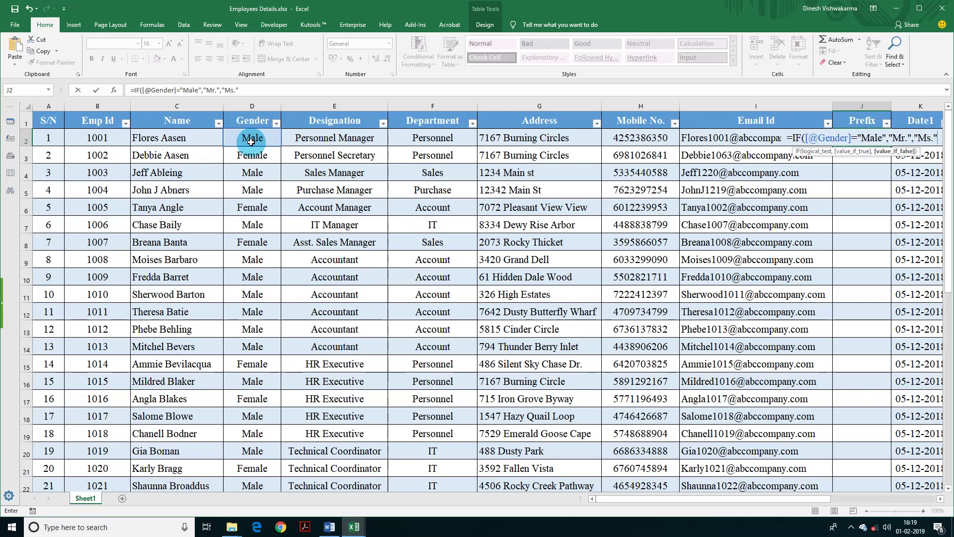
text())
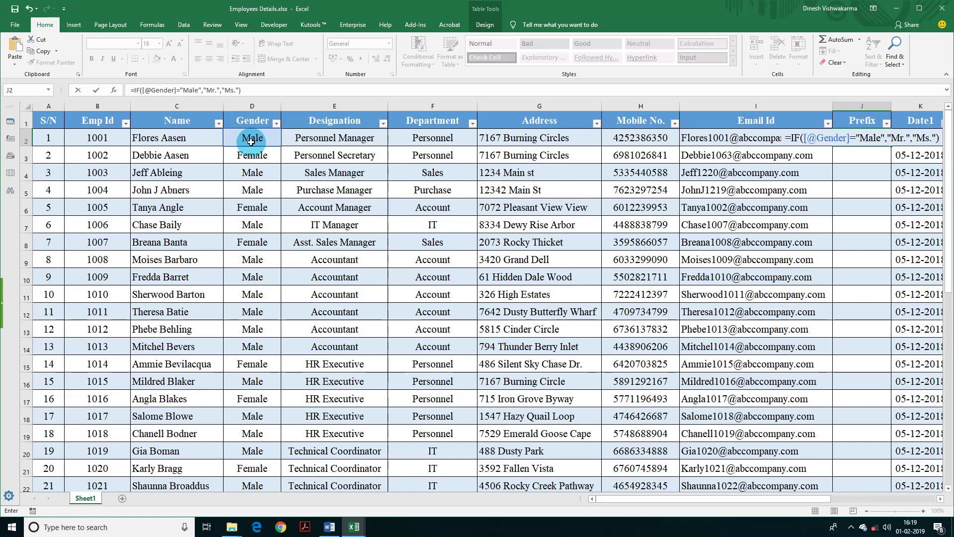
key(Return)
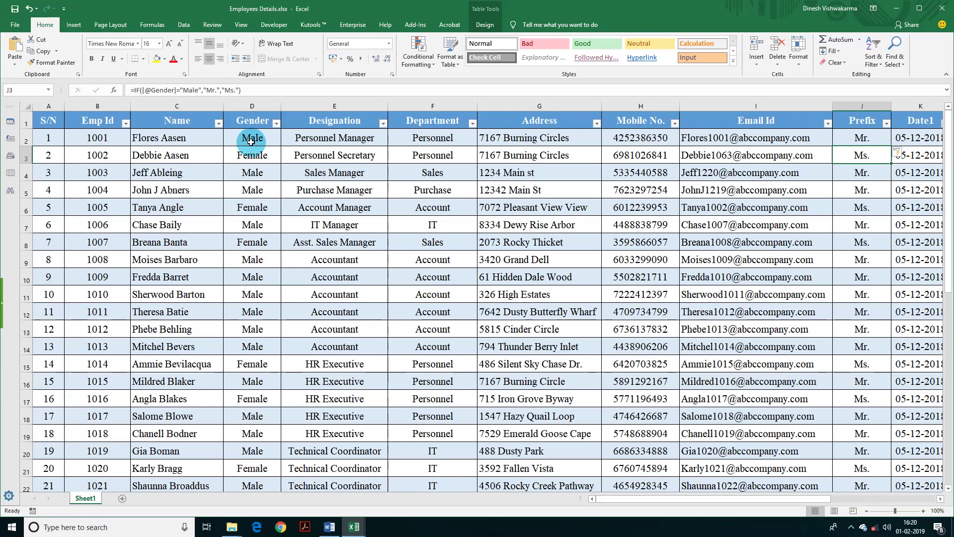
- Look over the updated table and close the Excel workbook
key(Right)
key(ctrl+Right)
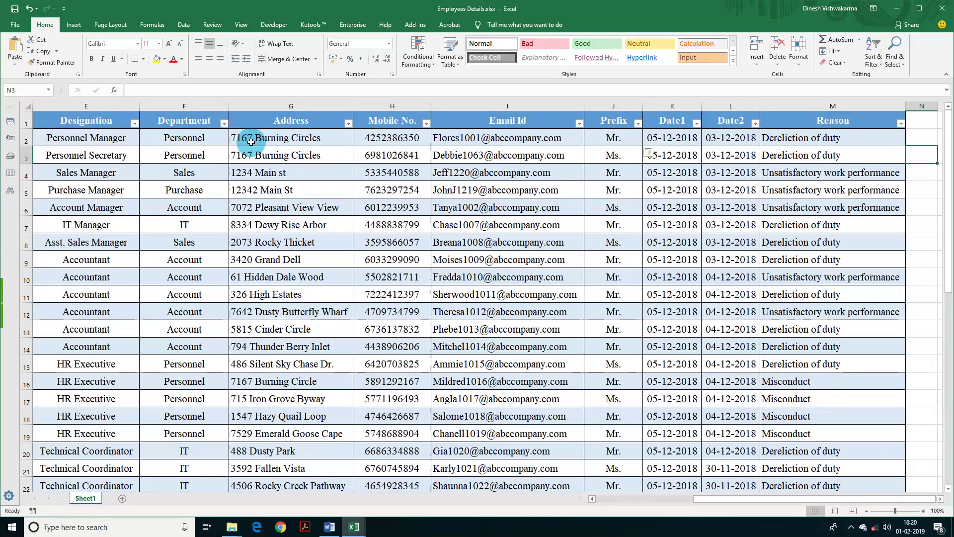
key(Left)
key(Left)
key(Left)
key(Home)
key(Down)
key(Down)
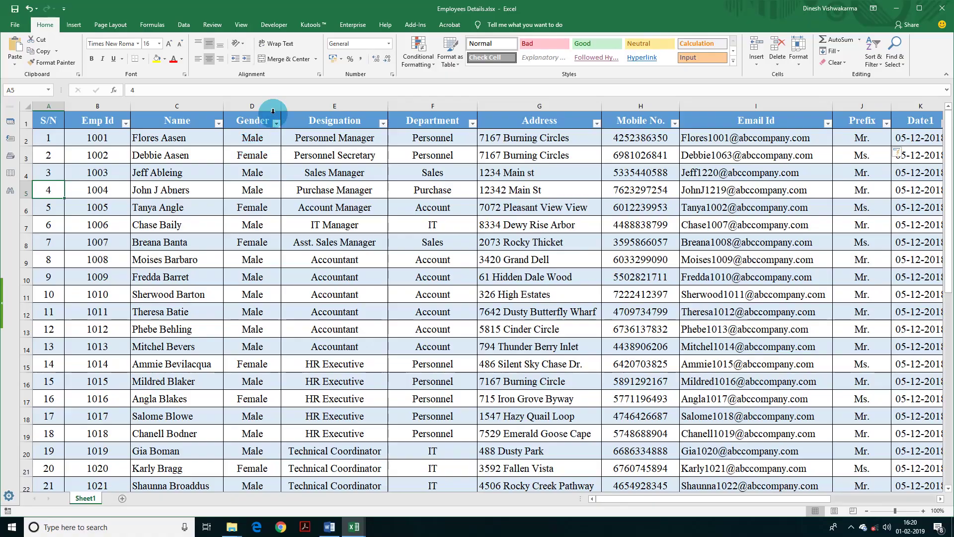
click(942, 9)
click(101, 528)
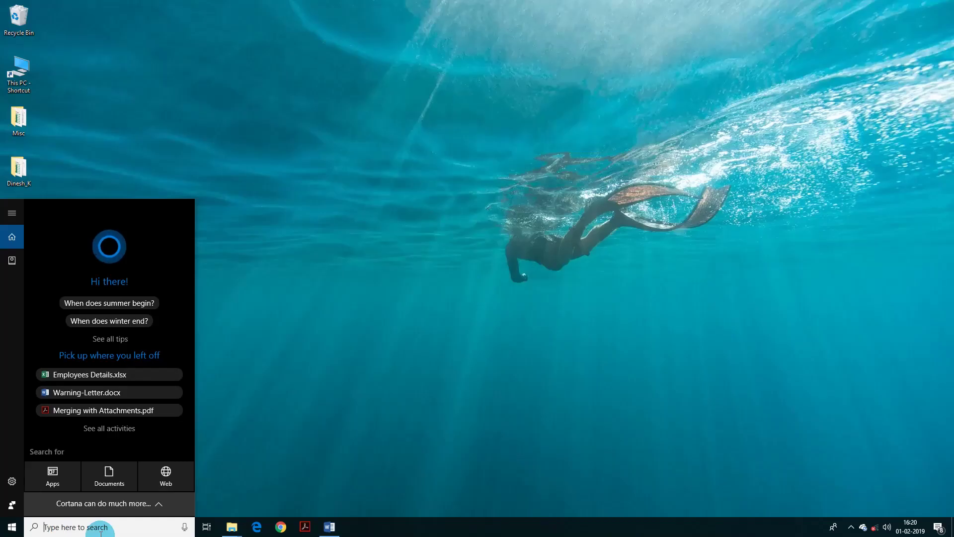
- Launch Word from the taskbar search and start a blank document
text(word)
key(Return)
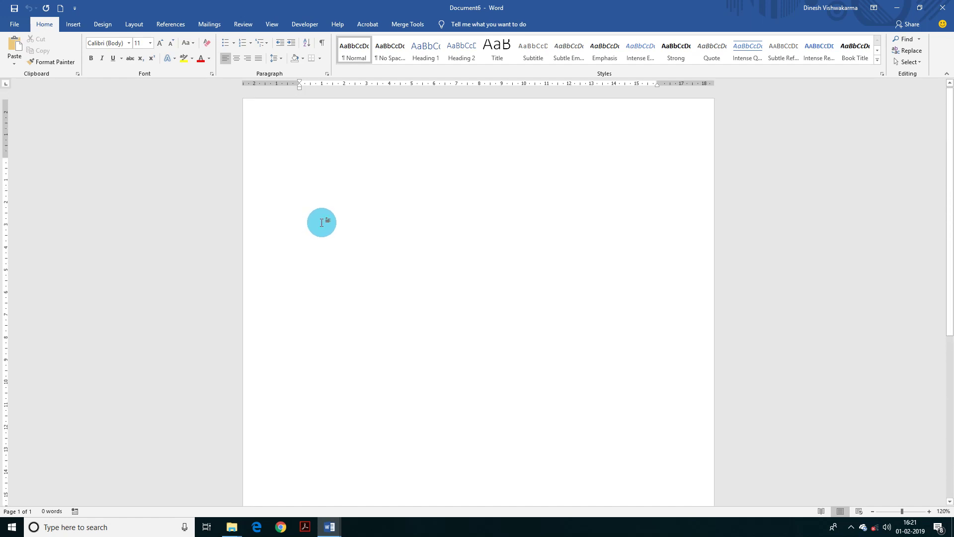
scroll(319, 226, down, 2)
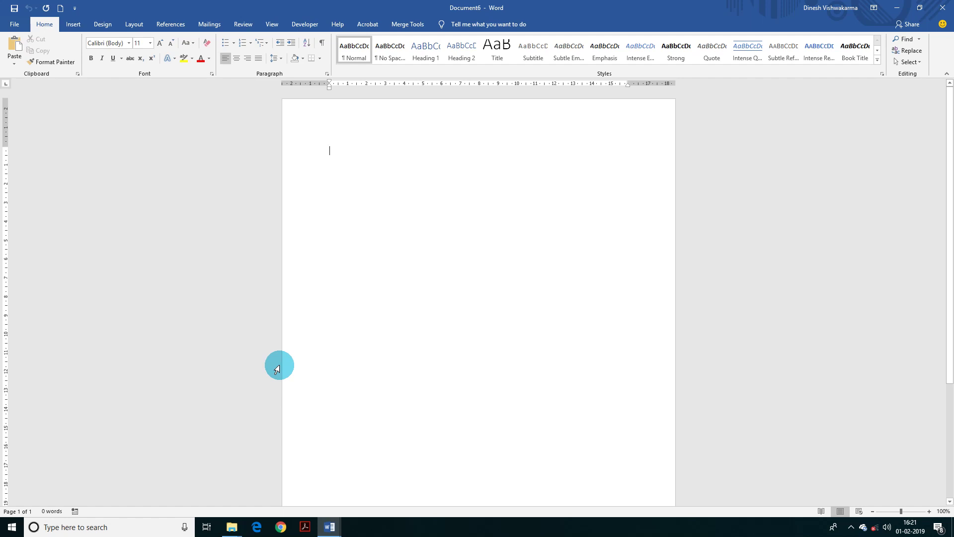
click(208, 25)
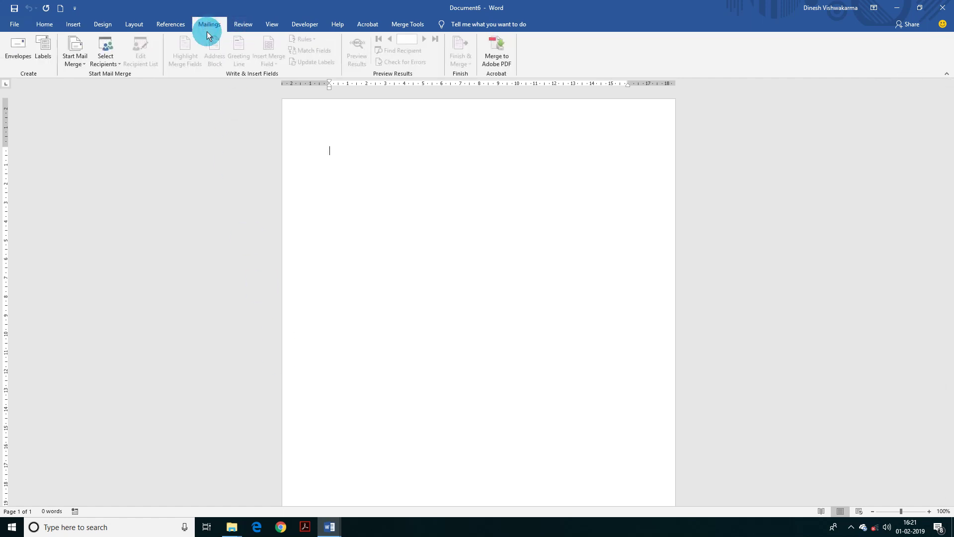
- Start a Labels mail merge using Microsoft's A5 (Landscape) postcard, 14.8 × 21 cm
click(77, 67)
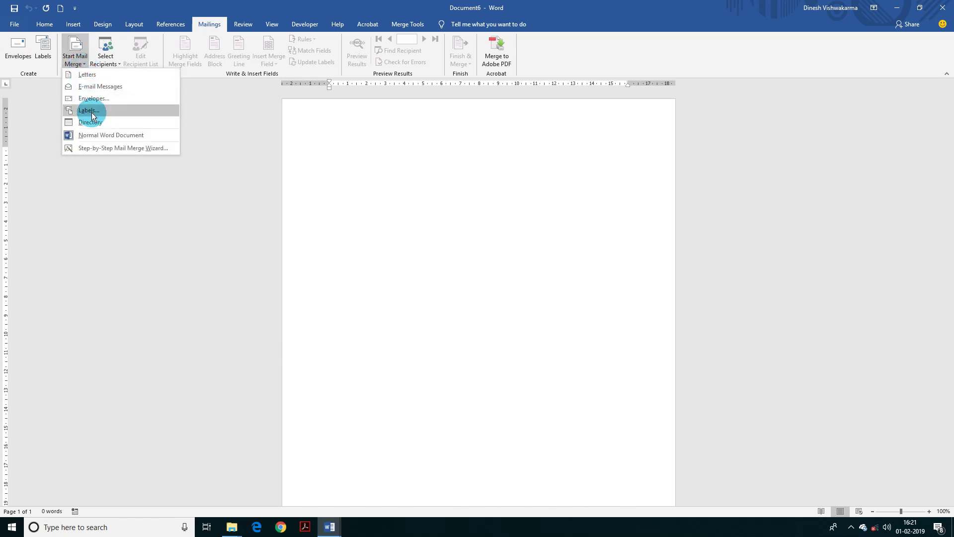
click(92, 111)
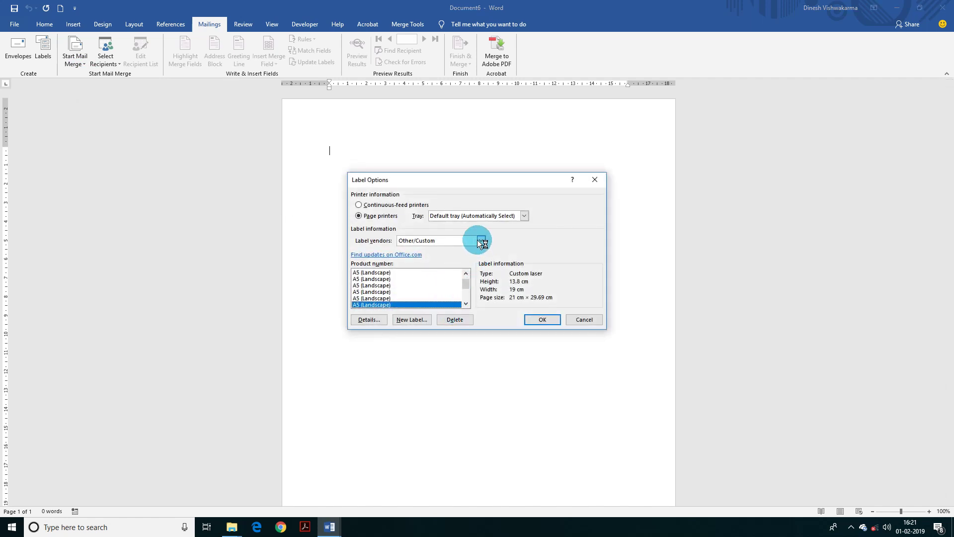
click(480, 241)
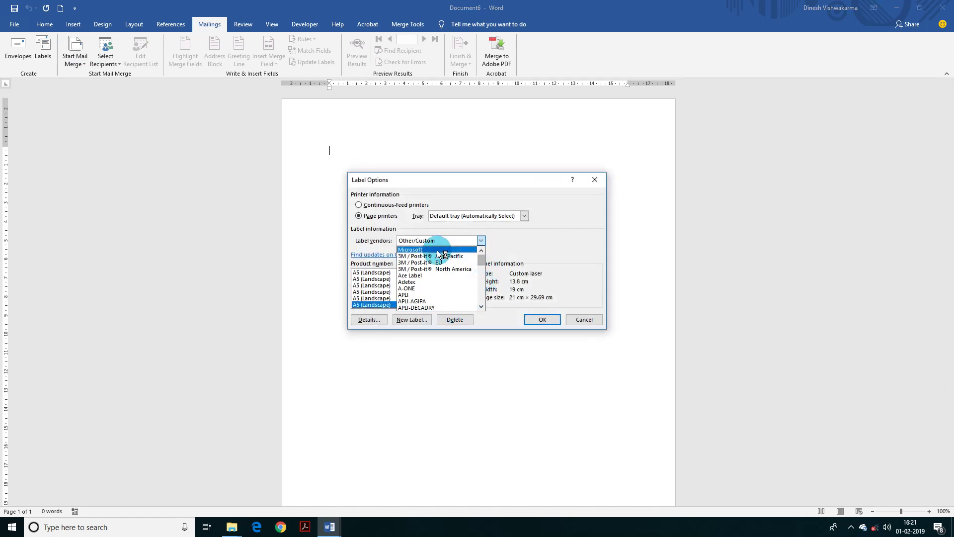
click(465, 250)
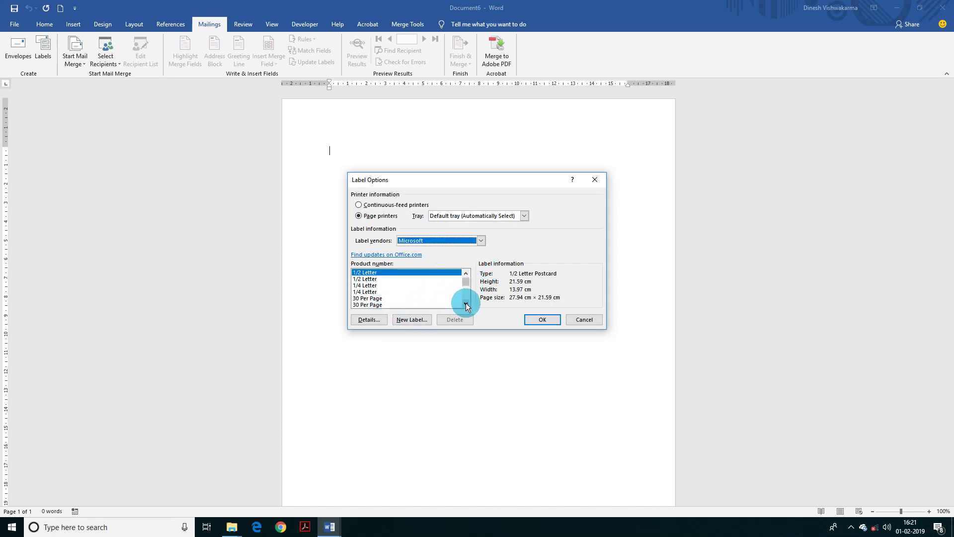
drag(466, 305, 467, 306)
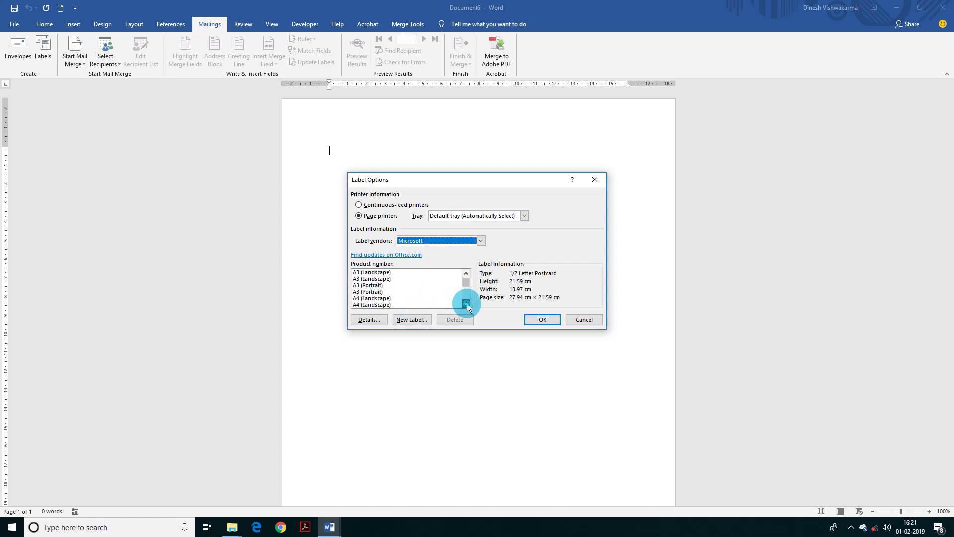
click(466, 304)
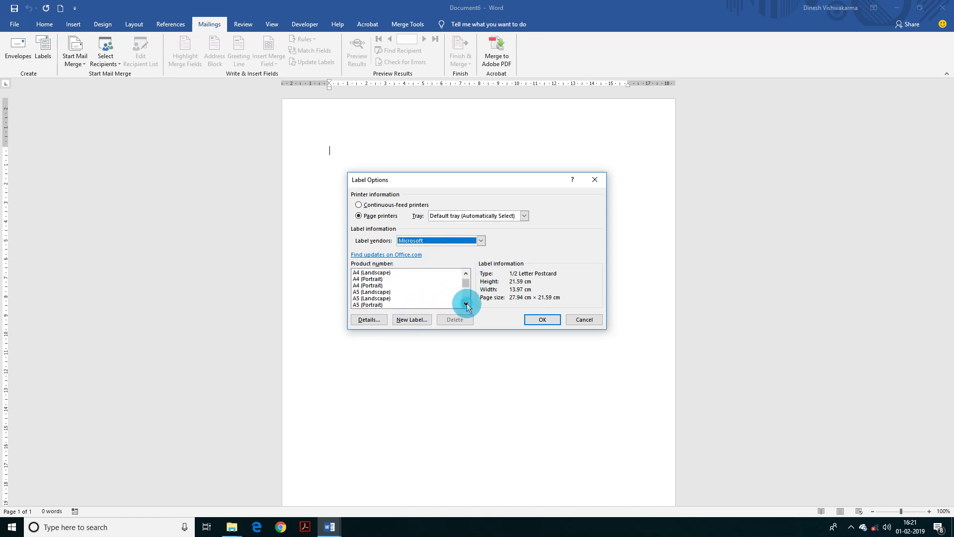
click(381, 299)
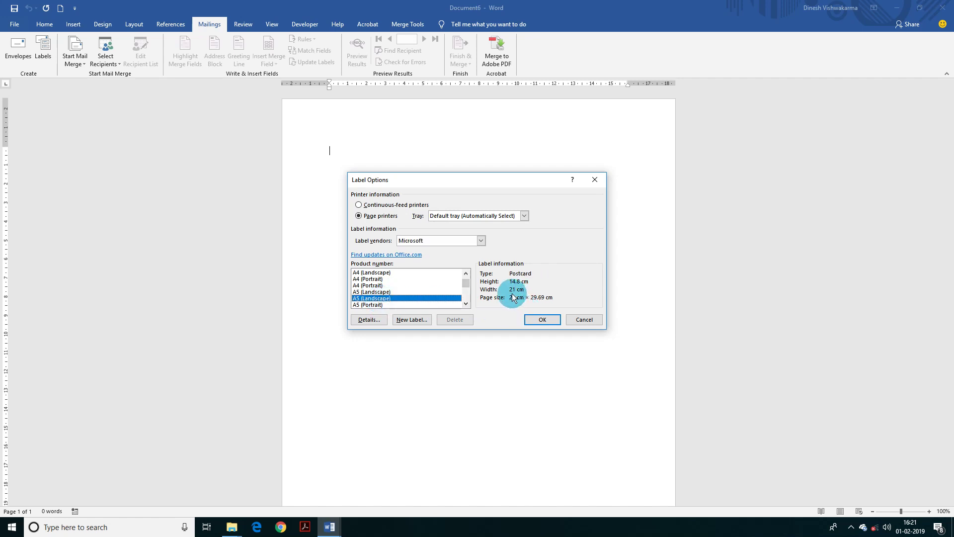
click(379, 293)
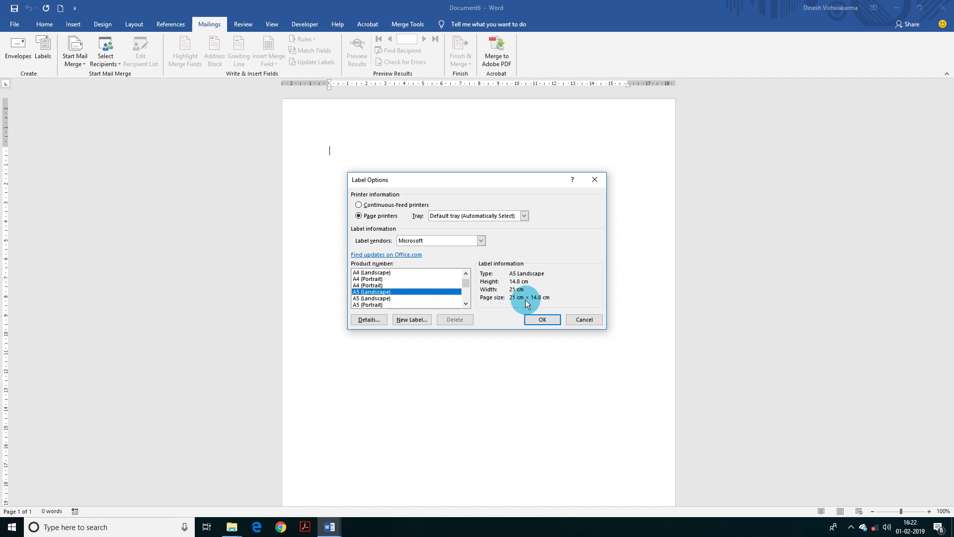
click(386, 299)
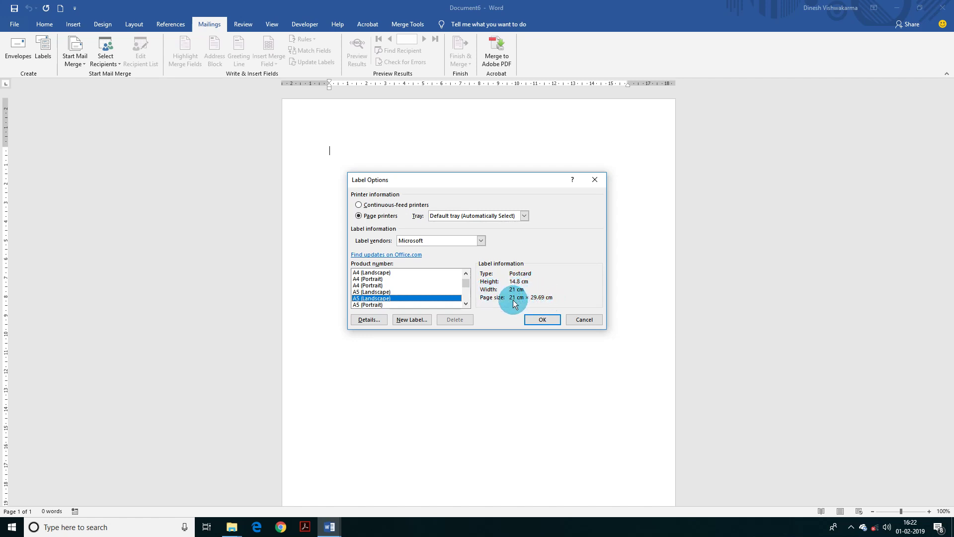
click(369, 320)
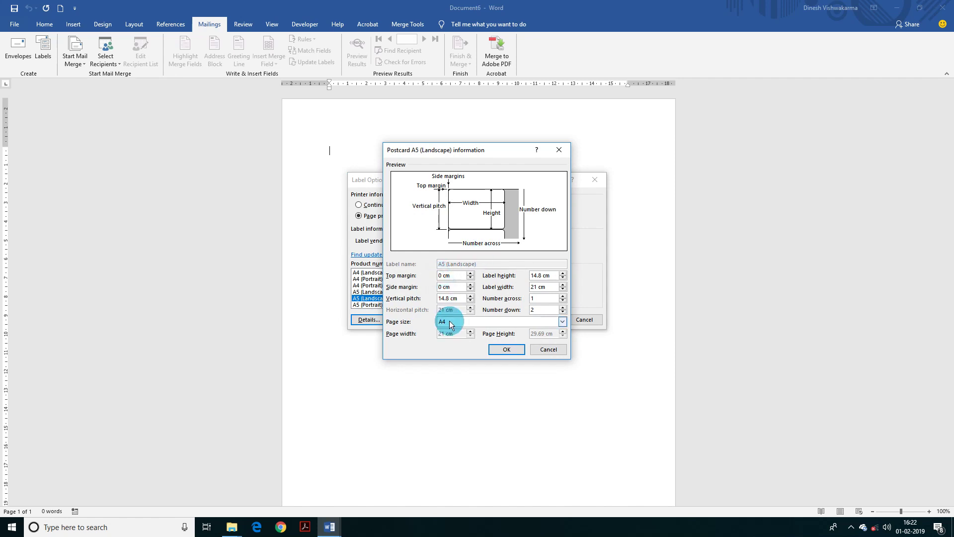
- Give the label 1 cm top and side margins, 13.8 cm height and 19 cm width
key(BackSpace)
text(1)
click(440, 287)
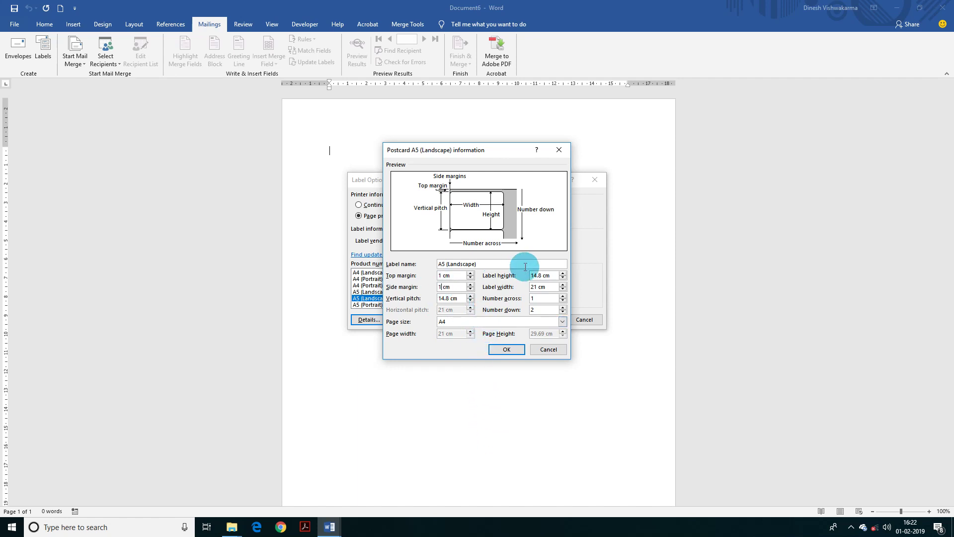
click(537, 276)
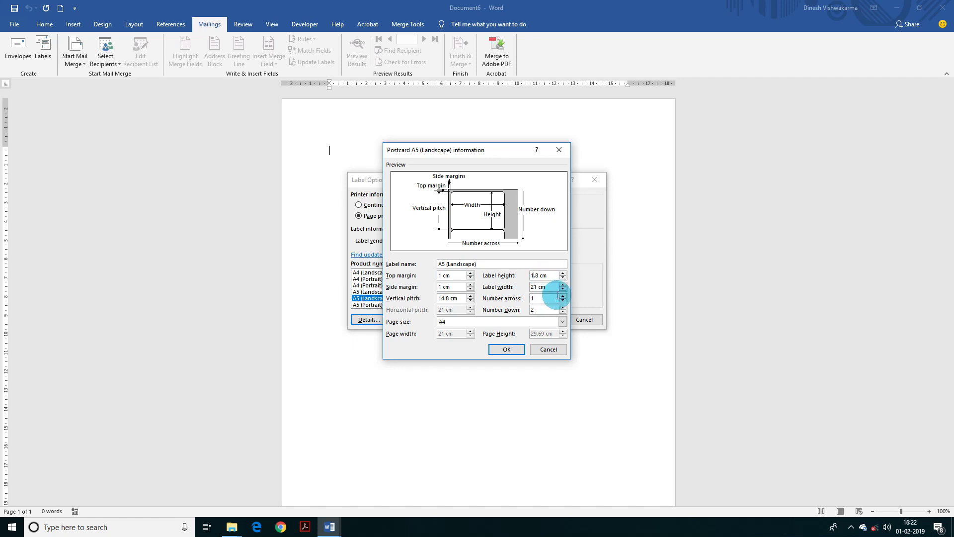
click(534, 276)
text(3)
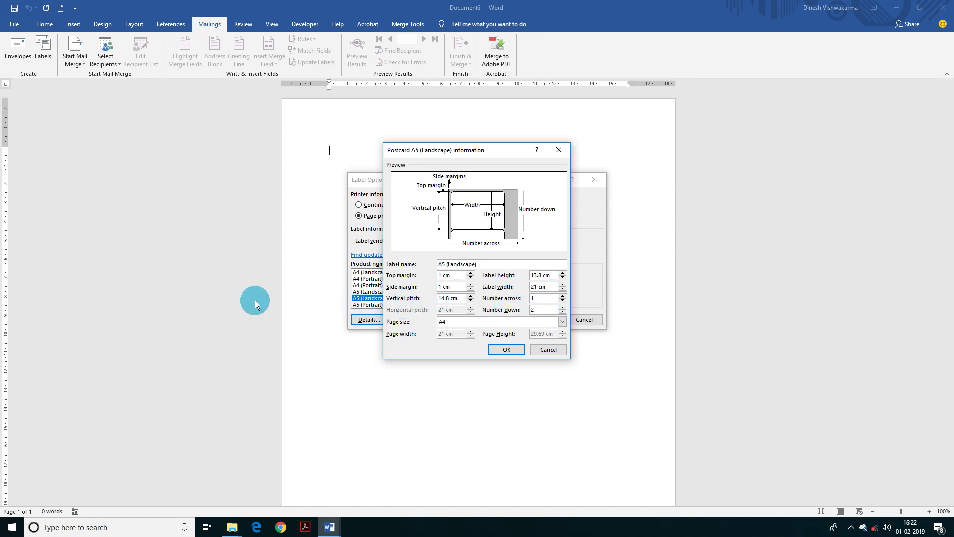
click(537, 287)
text(19)
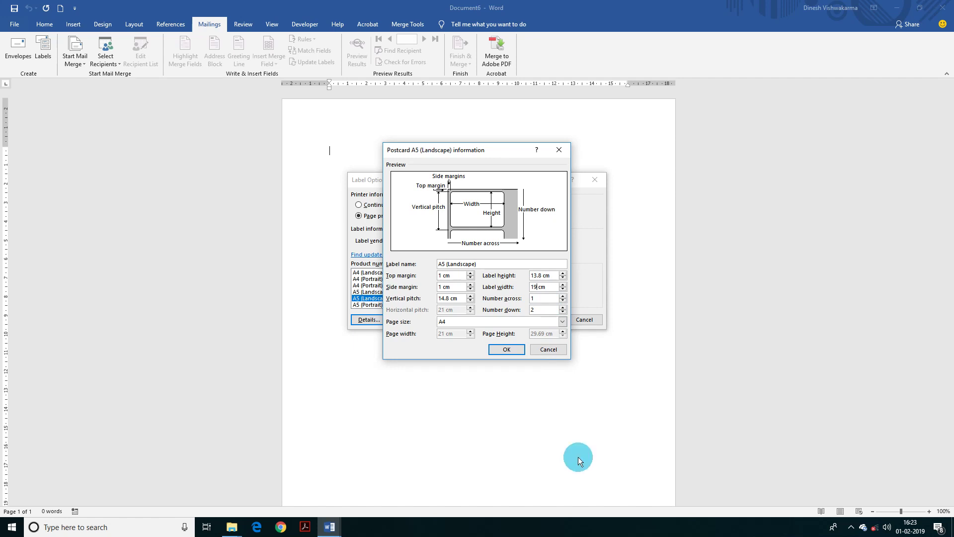
click(506, 350)
click(543, 319)
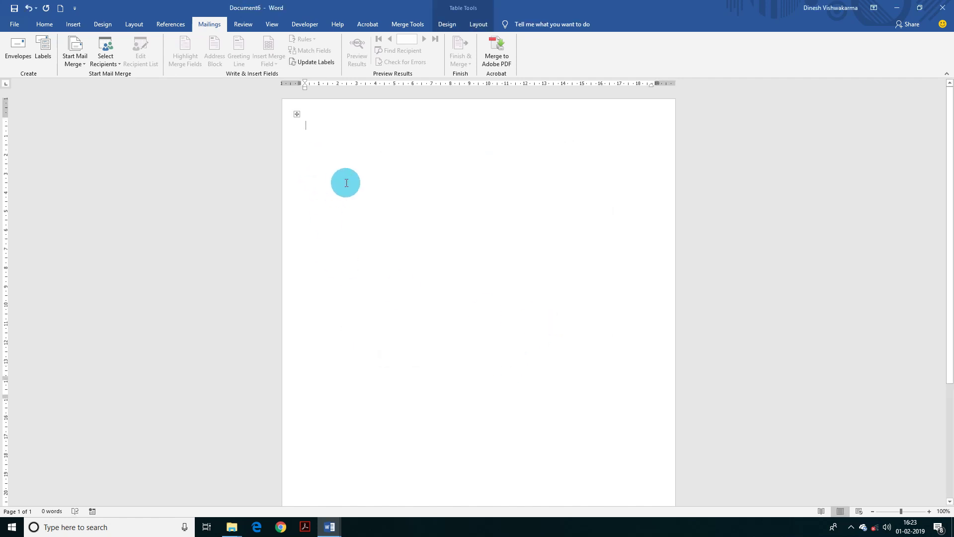
- Check the empty label table's layout and place the cursor in the first label
click(297, 115)
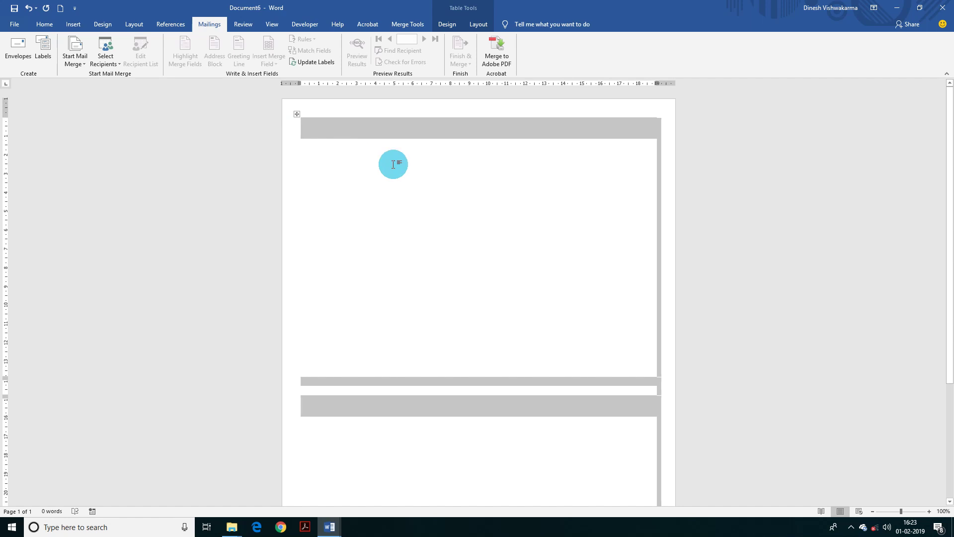
drag(6, 116, 6, 113)
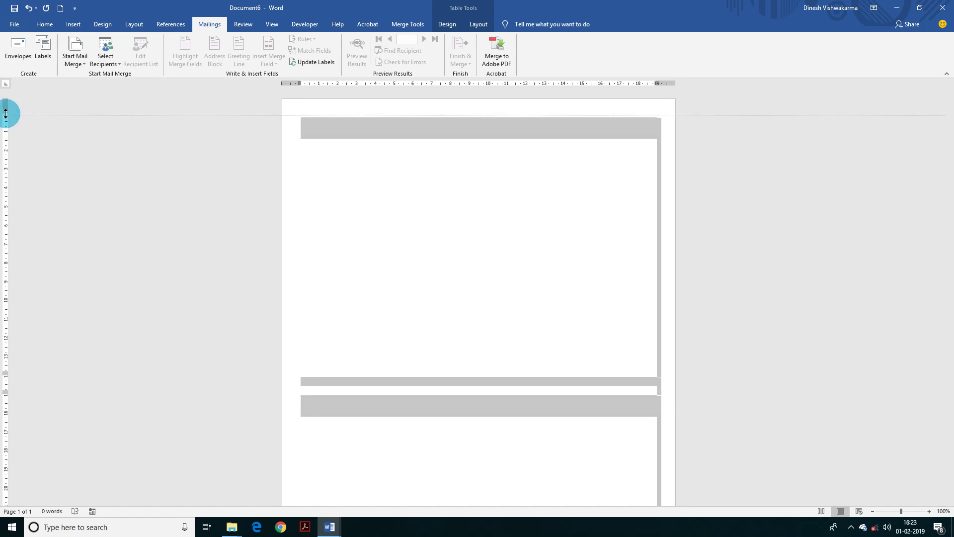
scroll(431, 207, down, 6)
scroll(405, 238, up, 5)
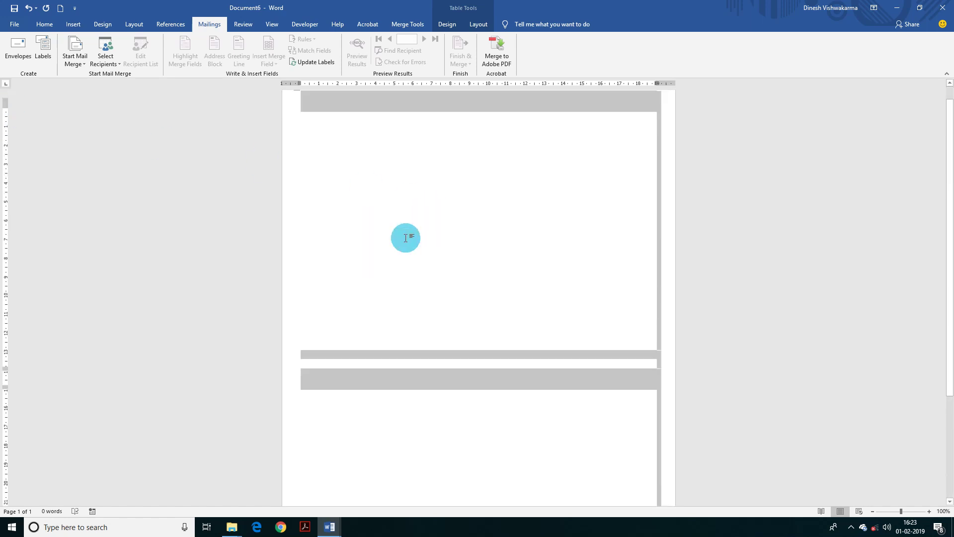
click(324, 143)
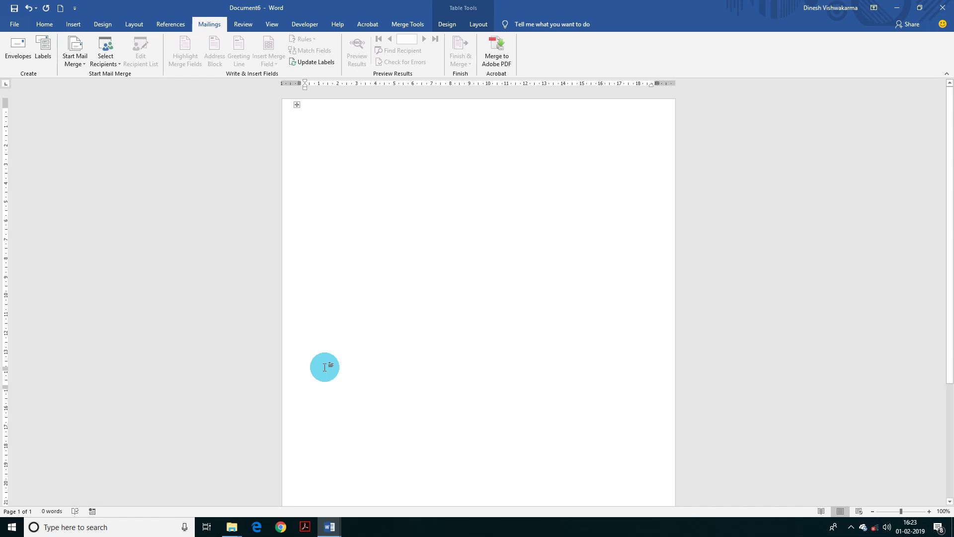
click(271, 472)
mouse_move(330, 527)
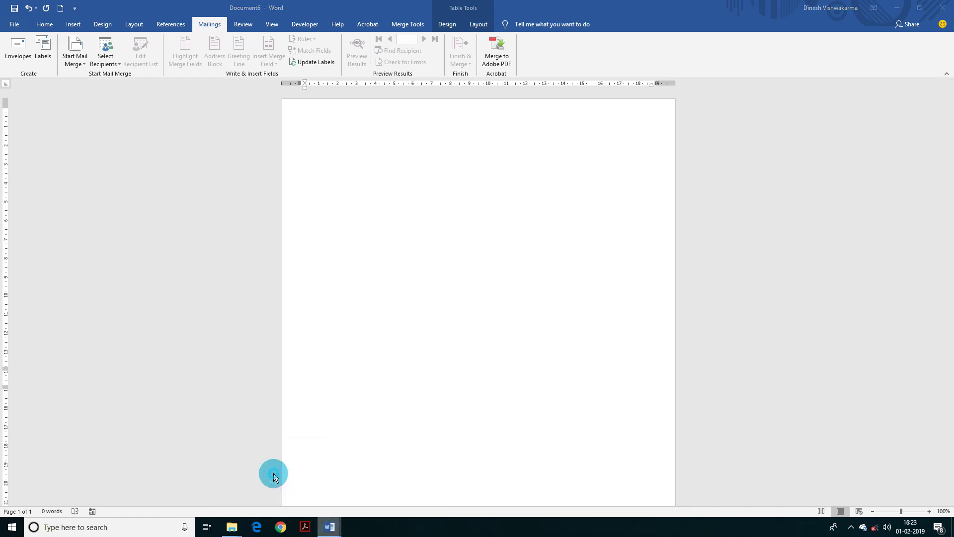
- Copy the letter text from Warning-Letter.docx and paste it into the first label
mouse_move(424, 126)
mouse_down()
mouse_move(489, 247)
mouse_move(496, 410)
mouse_up()
key(ctrl+c)
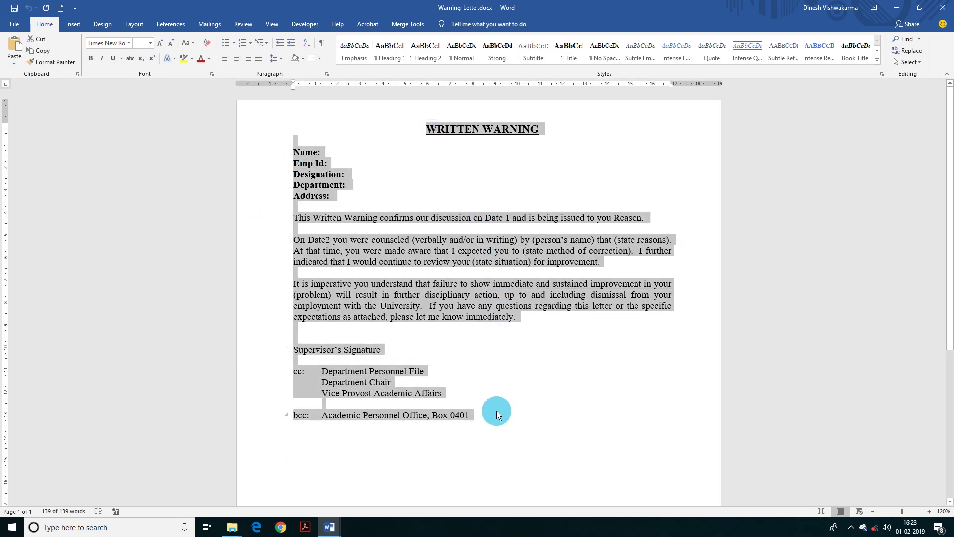
key(alt+Tab)
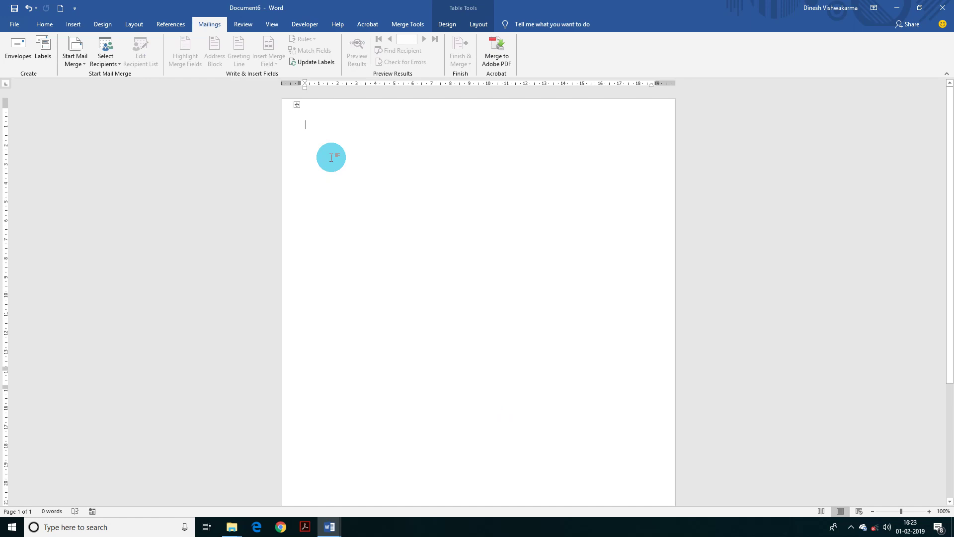
key(ctrl+v)
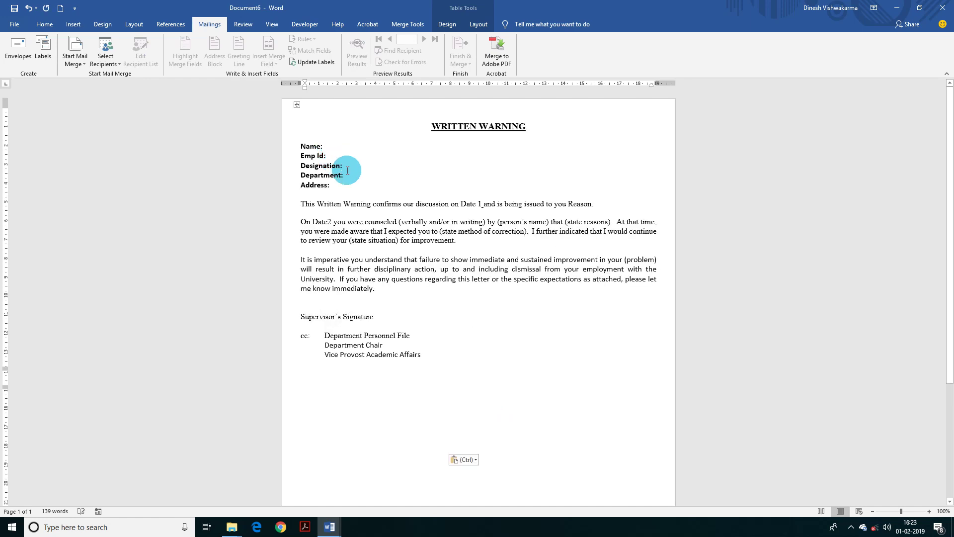
- Bring up the Select Recipients choices on the Mailings tab
click(296, 105)
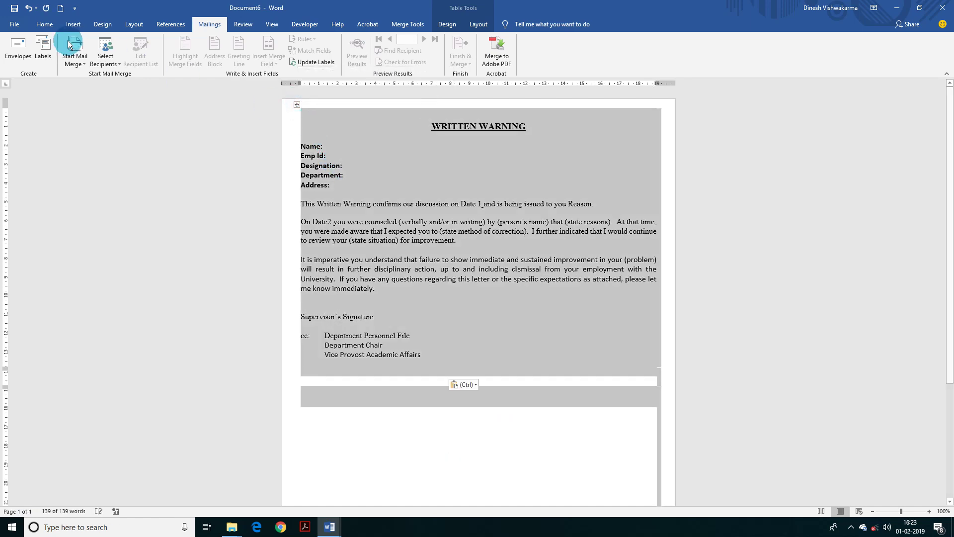
click(44, 24)
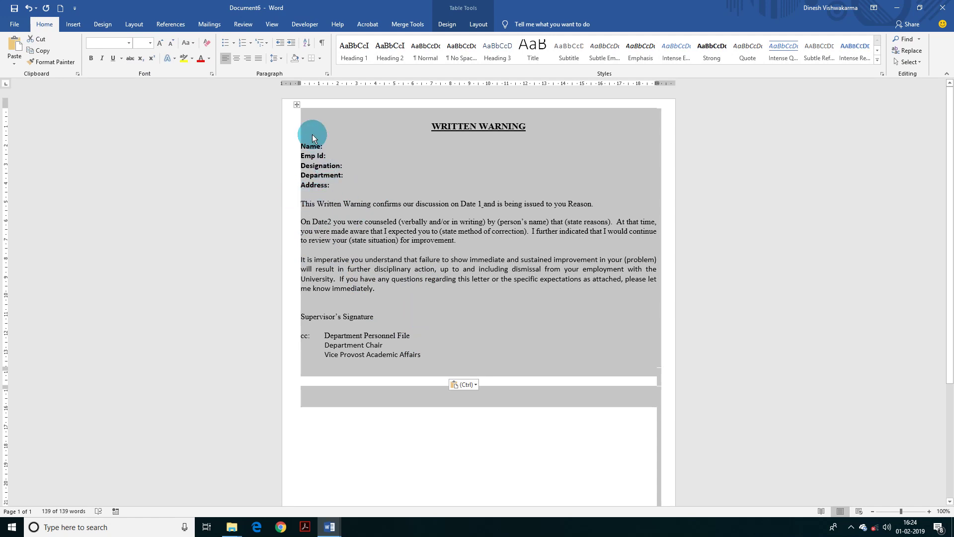
click(351, 173)
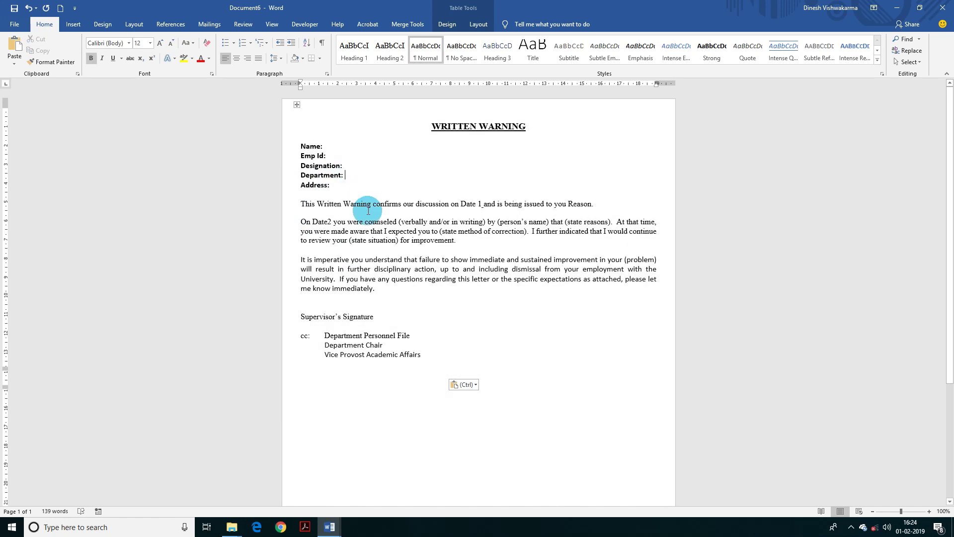
click(217, 23)
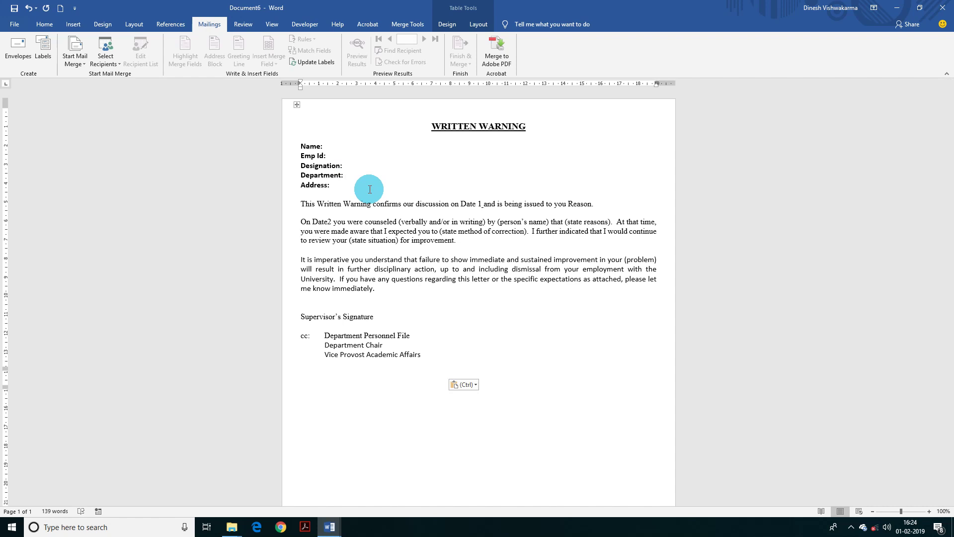
click(108, 64)
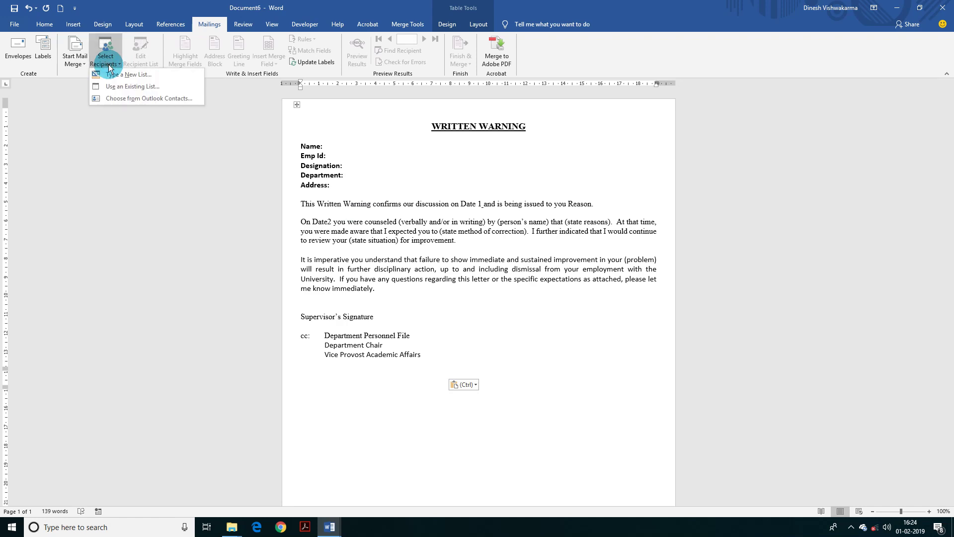
- Attach Desktop > Mail Merge > Employees Details.xlsx, table Sheet1$, as the recipient list
click(120, 88)
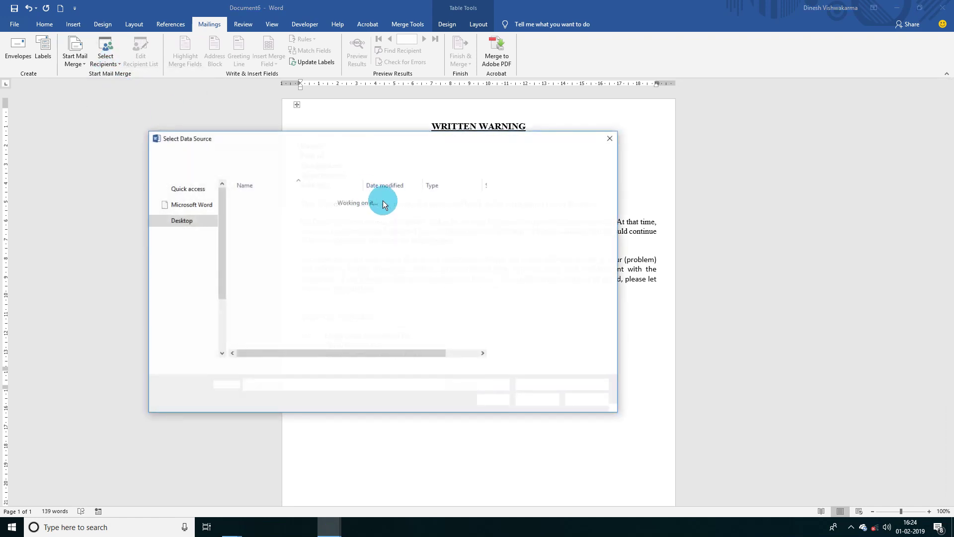
drag(218, 261, 222, 199)
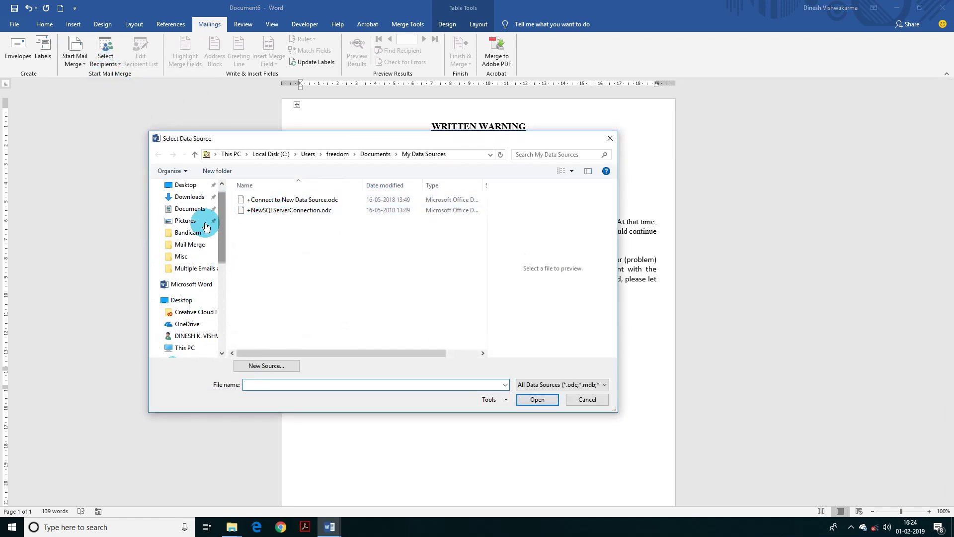
drag(222, 233, 222, 222)
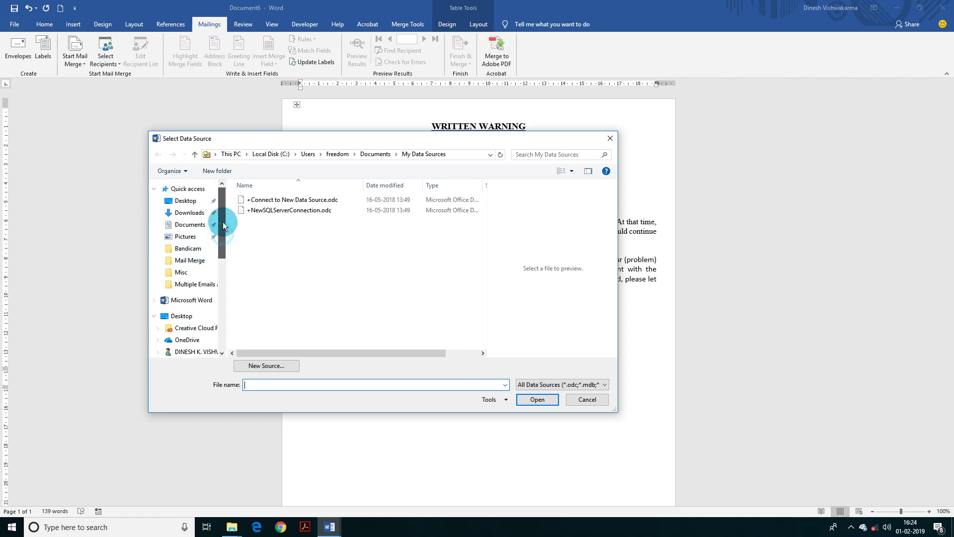
click(196, 209)
double_click(316, 209)
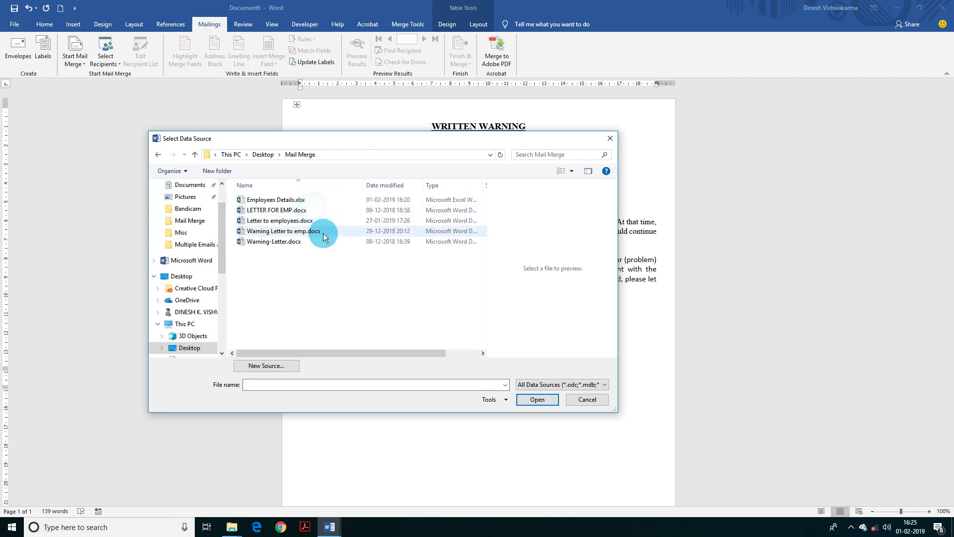
click(270, 202)
click(537, 400)
click(391, 241)
click(529, 299)
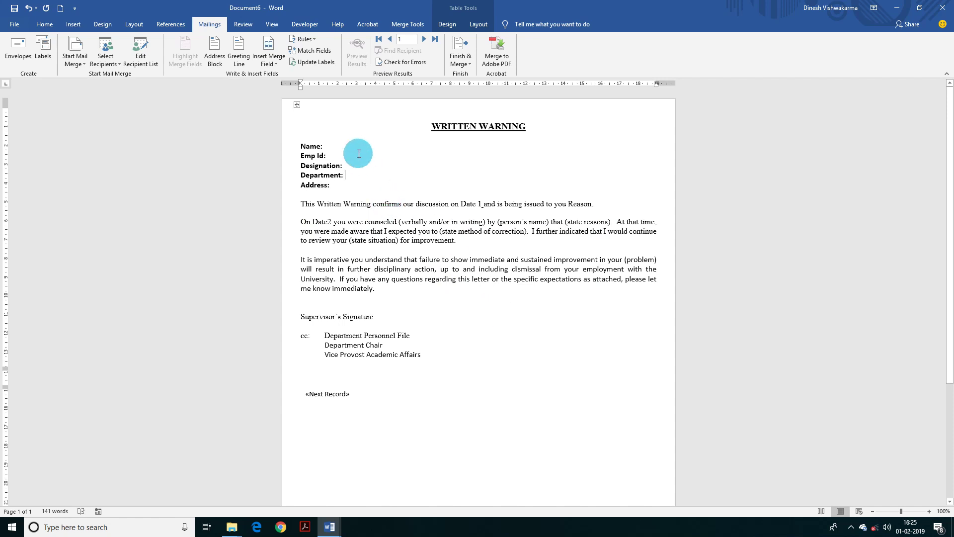
- Replace the Name: label with the «Prefix» and «Name» merge fields
drag(300, 146, 330, 148)
key(Delete)
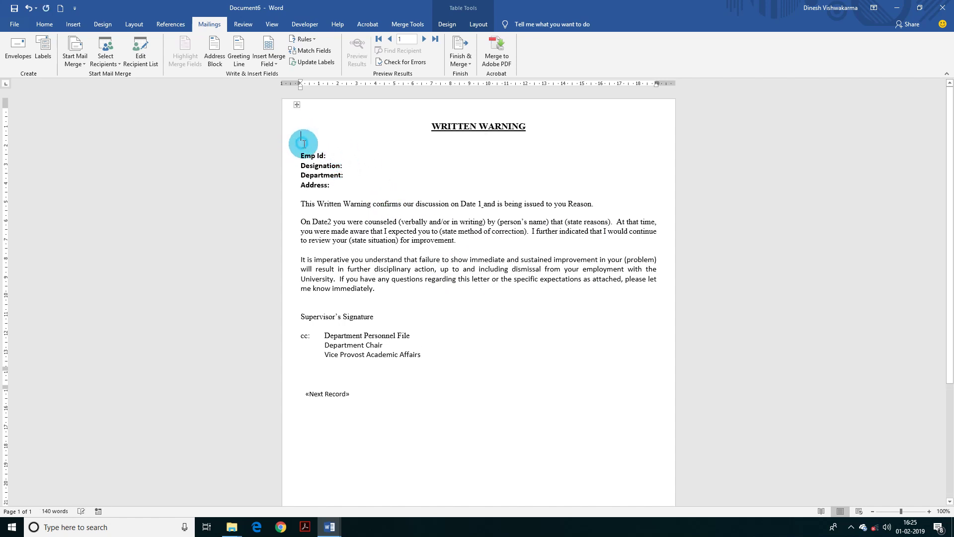
click(275, 63)
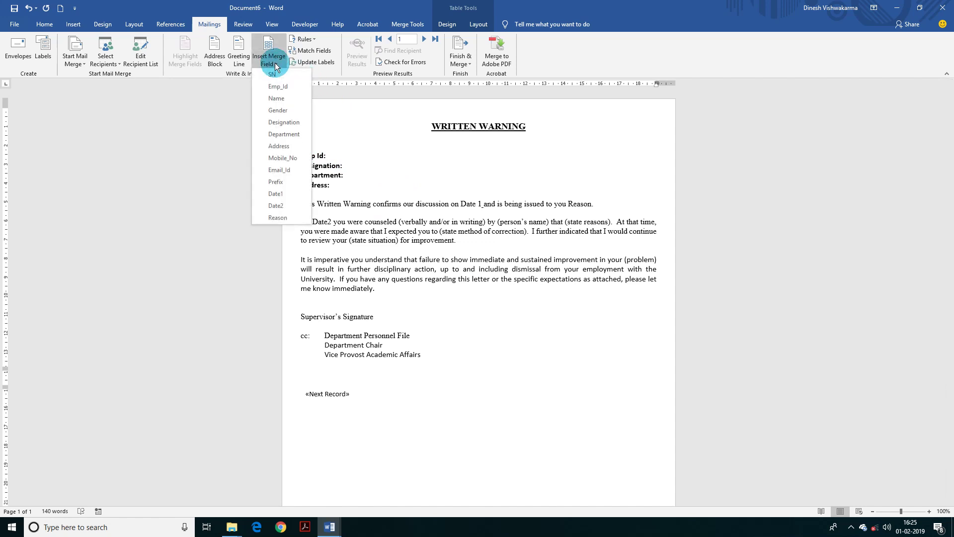
click(278, 182)
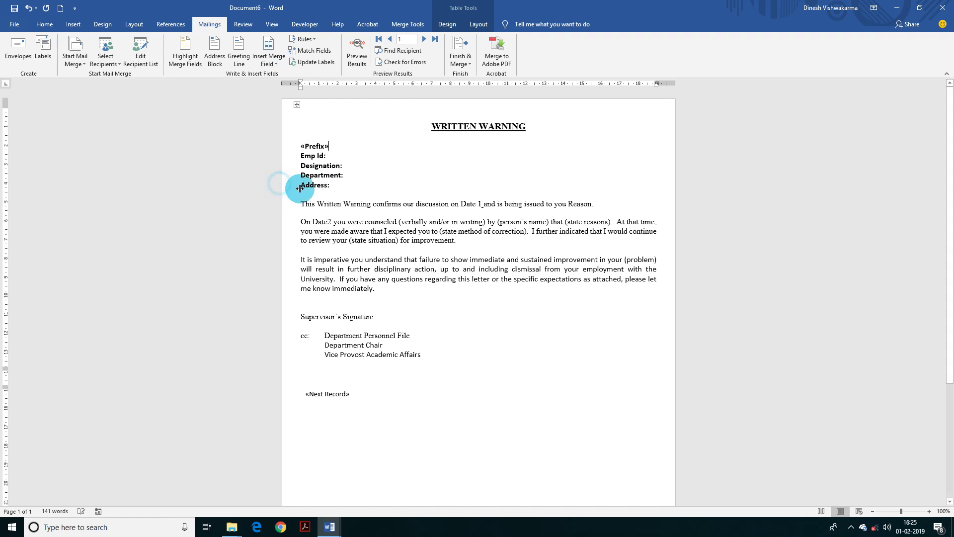
click(275, 62)
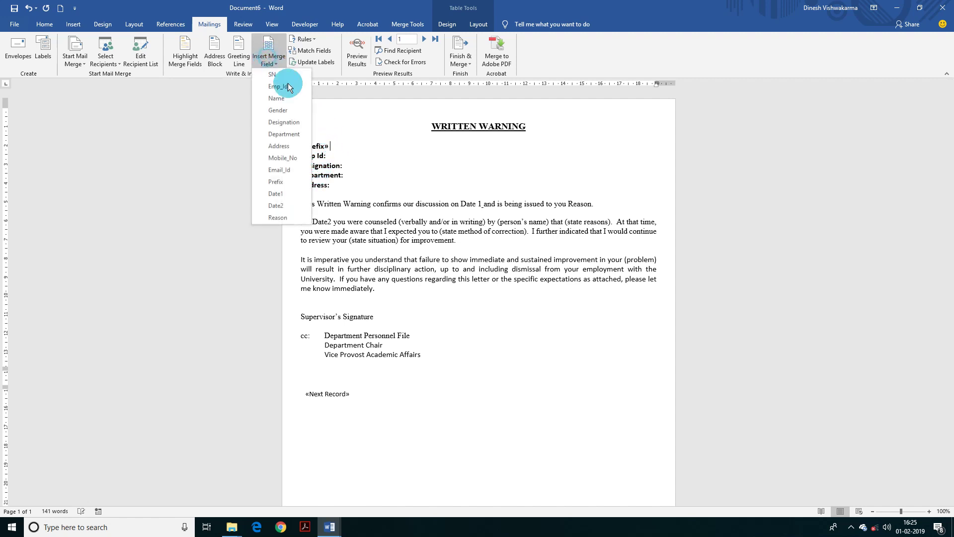
click(277, 98)
- Insert «Email_Id», «Designation», «Department» and «Address» fields after their matching labels
click(330, 155)
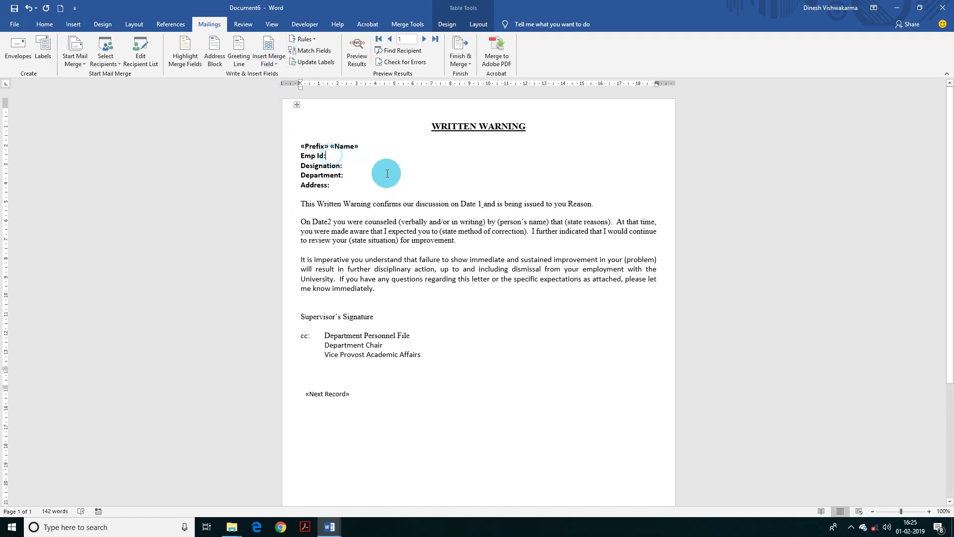
click(272, 62)
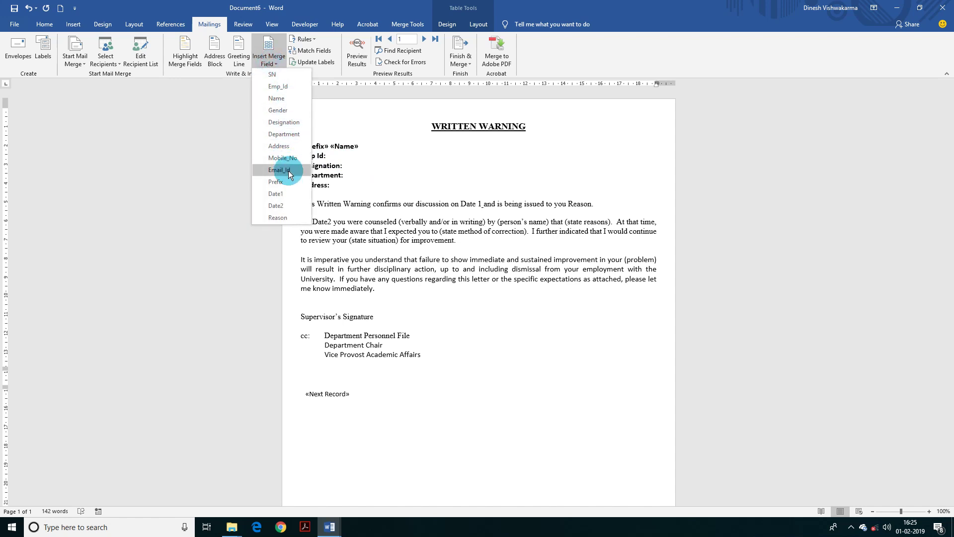
click(288, 171)
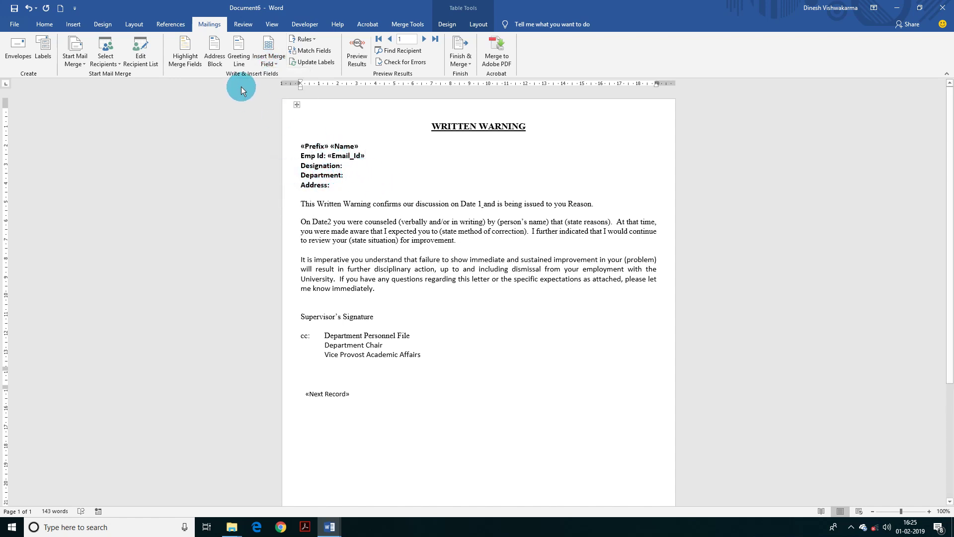
click(272, 63)
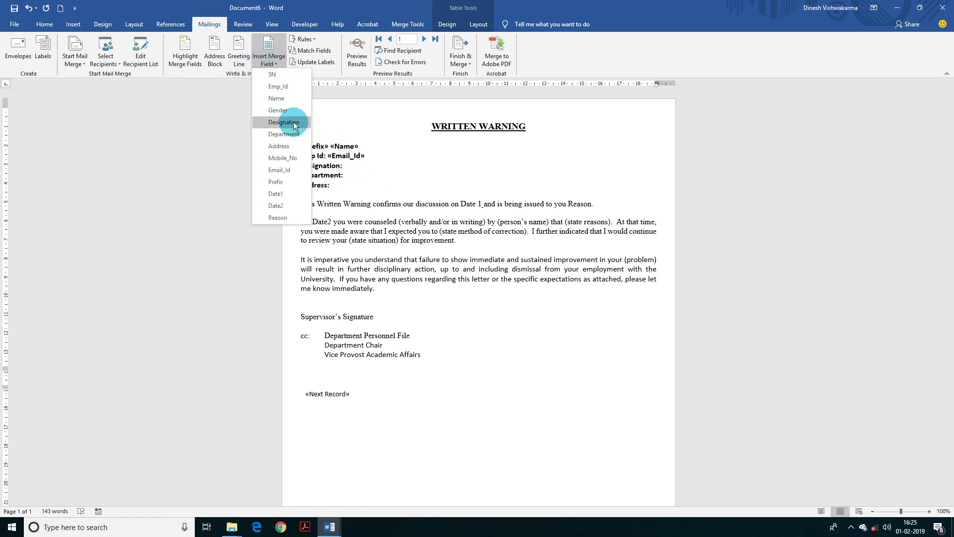
click(293, 122)
key(Down)
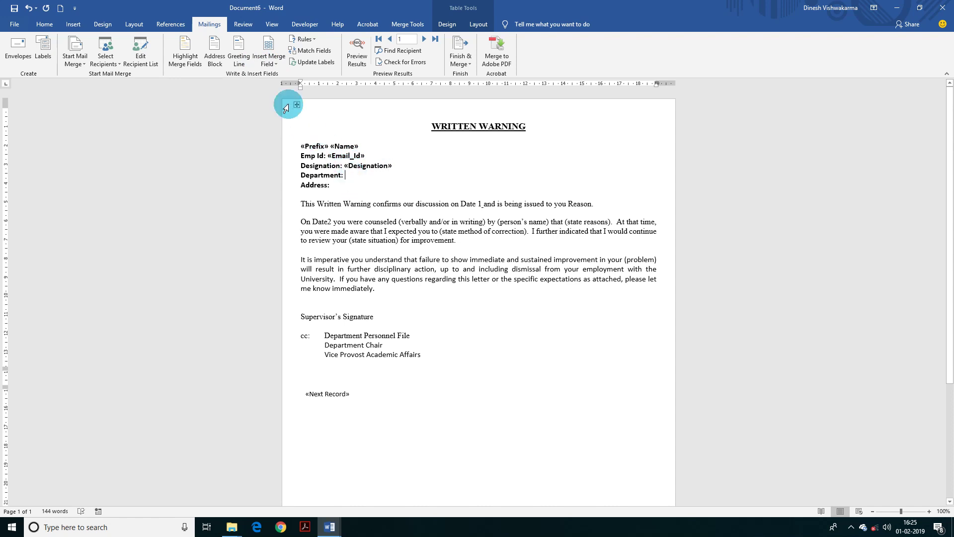
click(273, 60)
click(290, 133)
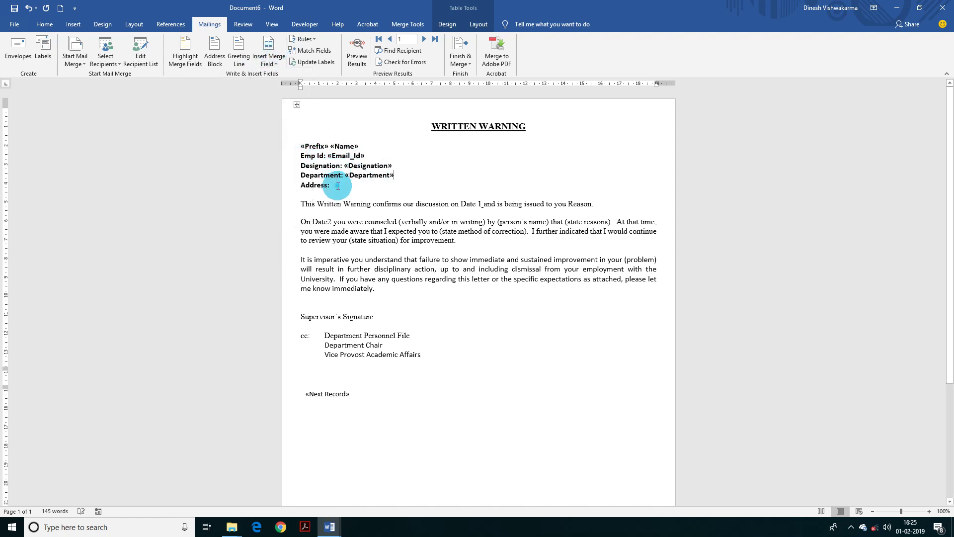
click(338, 185)
click(272, 63)
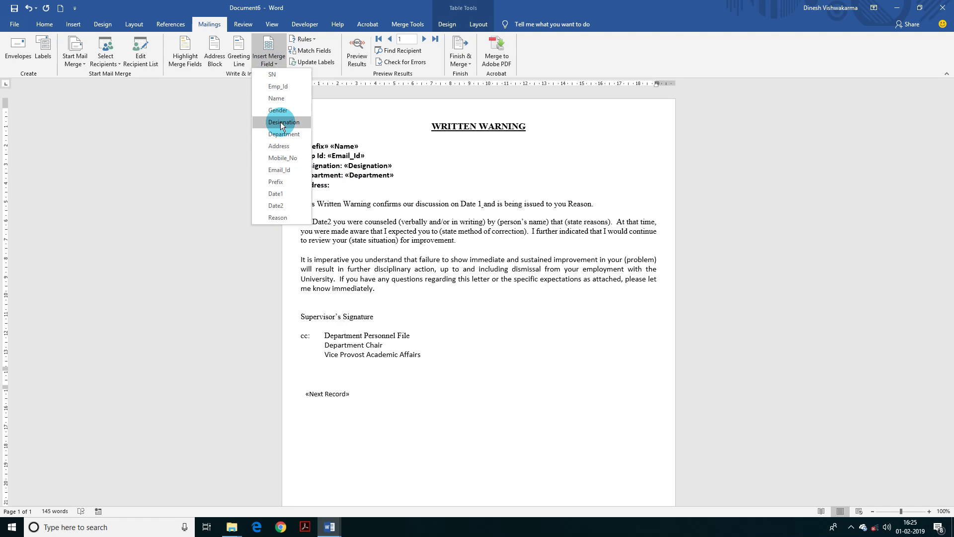
click(279, 146)
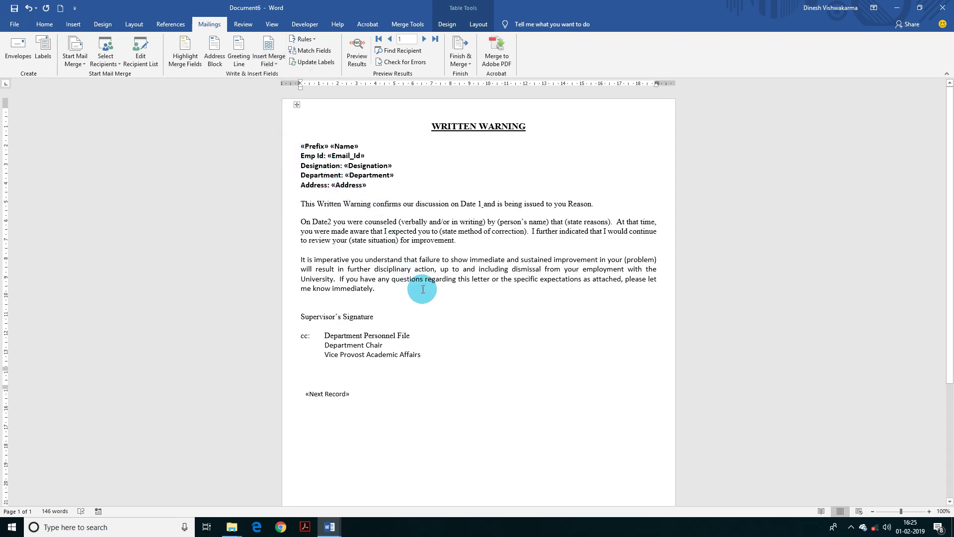
- Replace the placeholder word Reason with the «Reason» merge field
ctrl+scroll(423, 289, up, 1)
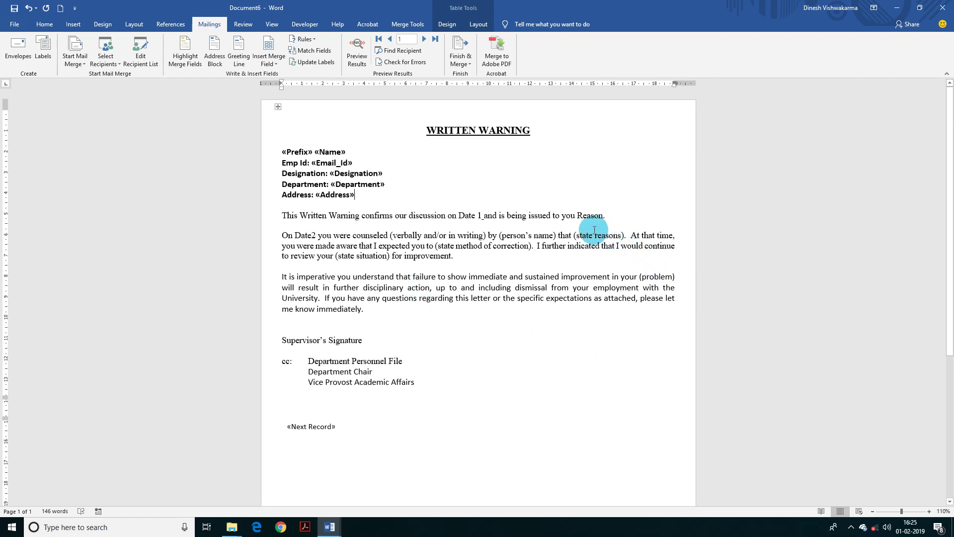
click(588, 214)
double_click(588, 214)
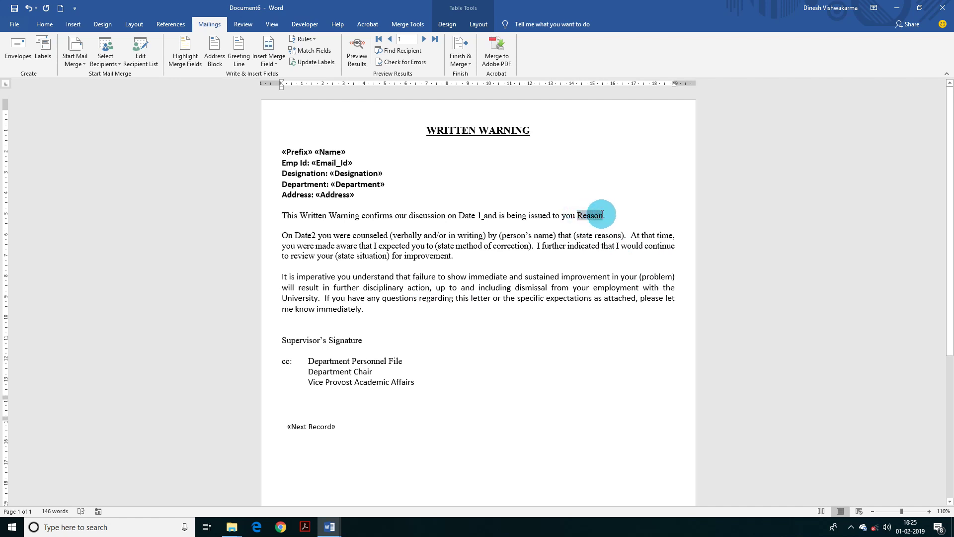
key(Delete)
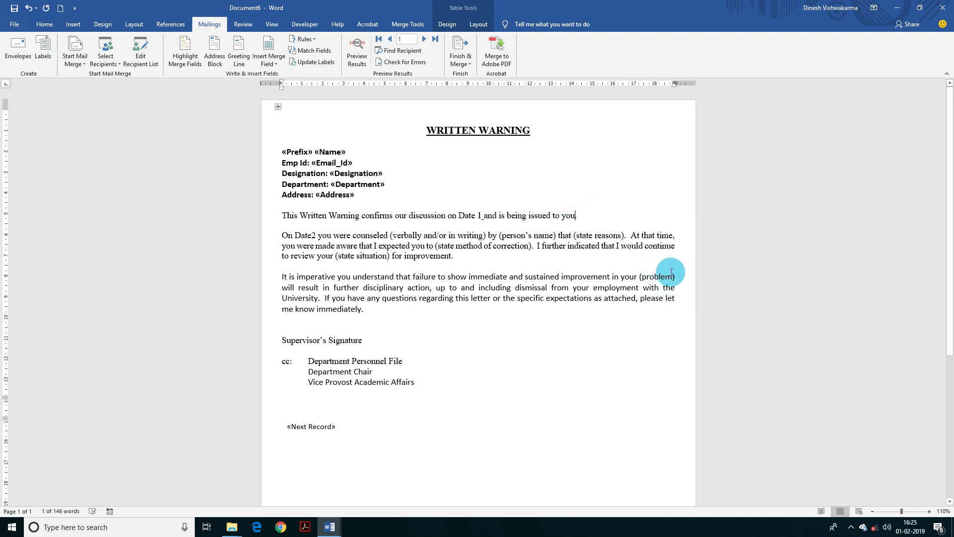
click(276, 63)
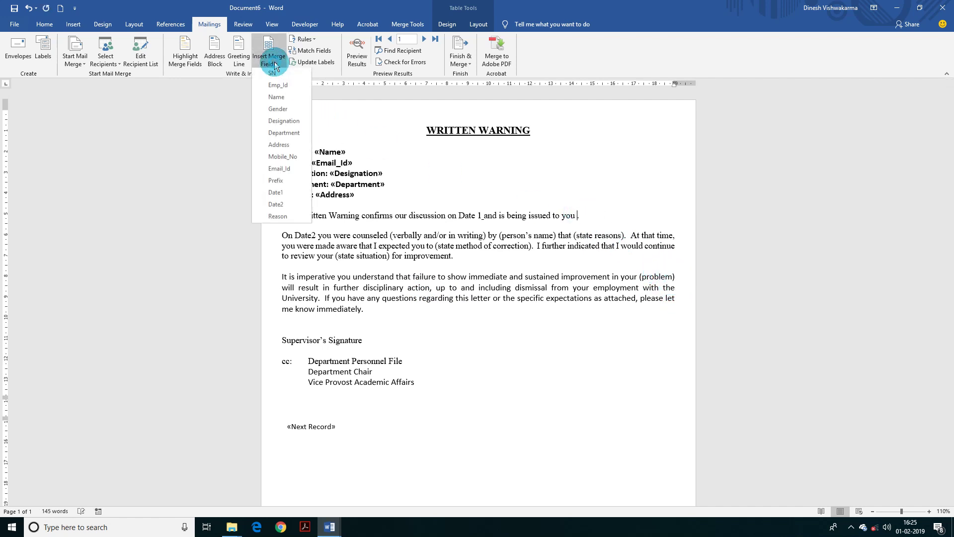
click(291, 222)
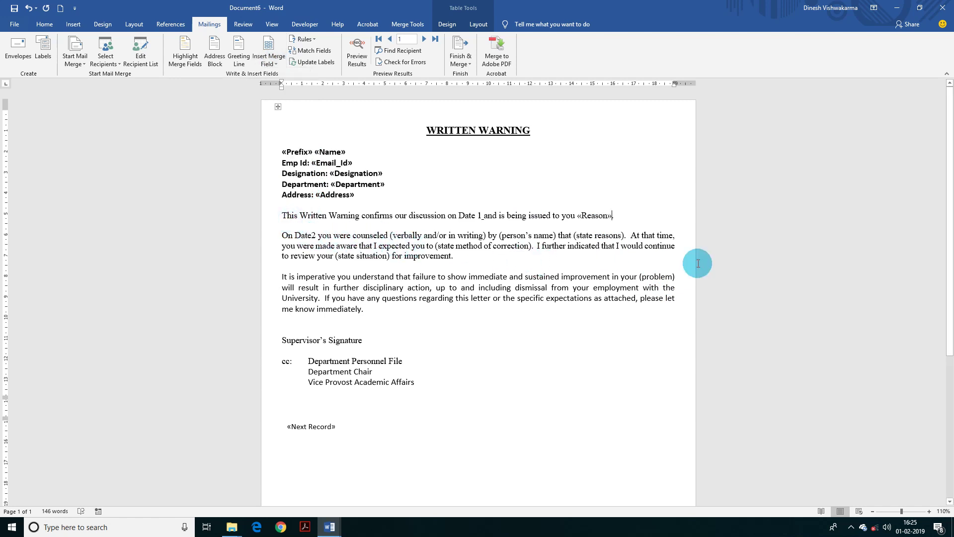
- Replace the Date 1 and Date2 placeholders with «Date1» and «Date2», removing the extra space
drag(458, 215, 483, 215)
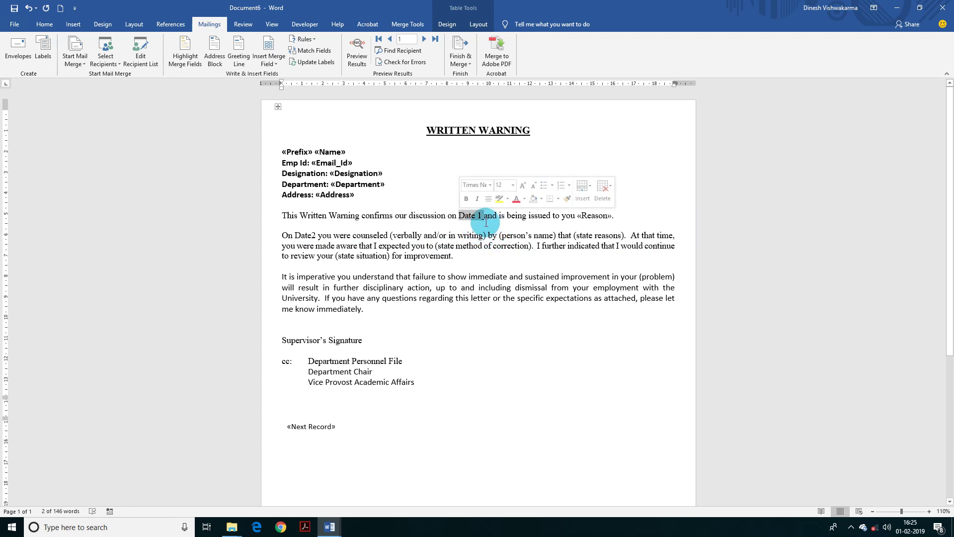
click(273, 63)
click(289, 191)
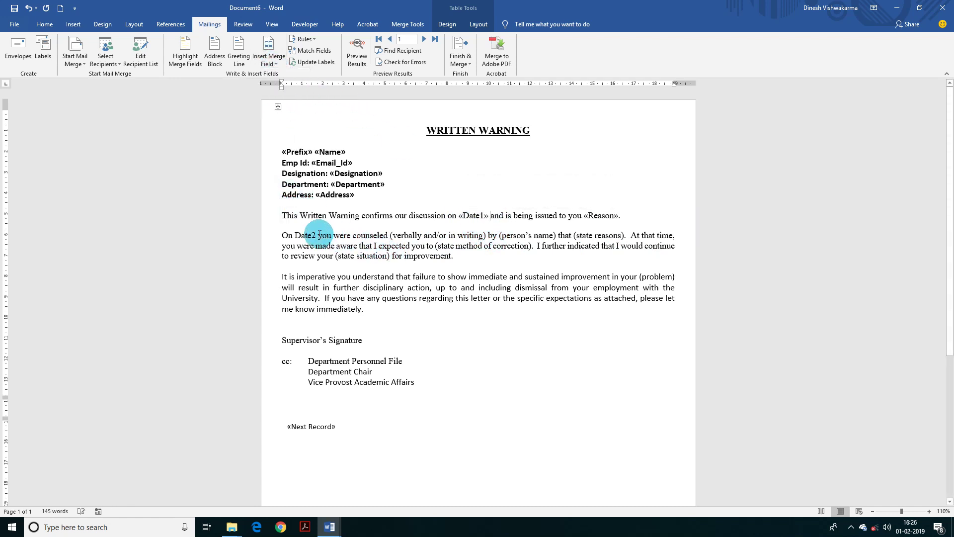
drag(316, 235, 295, 235)
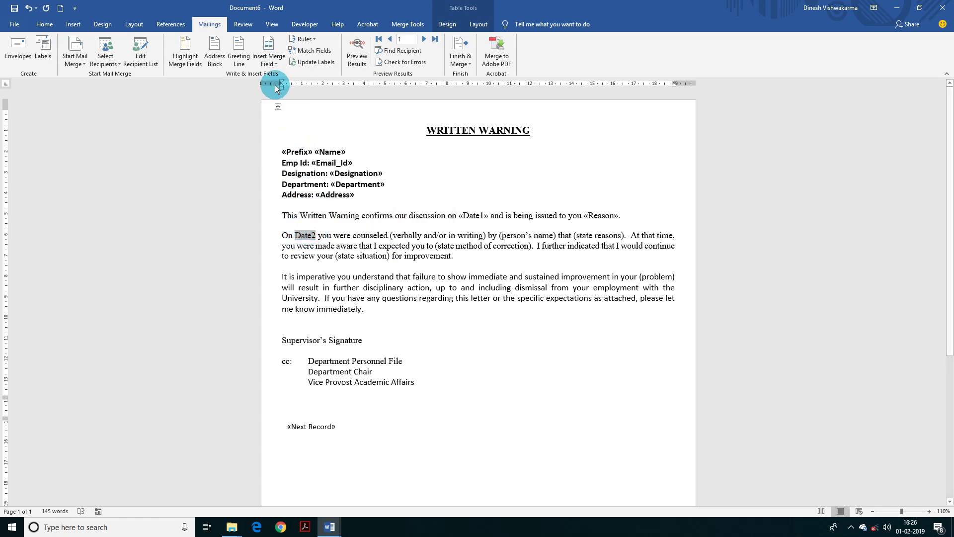
click(271, 63)
click(282, 204)
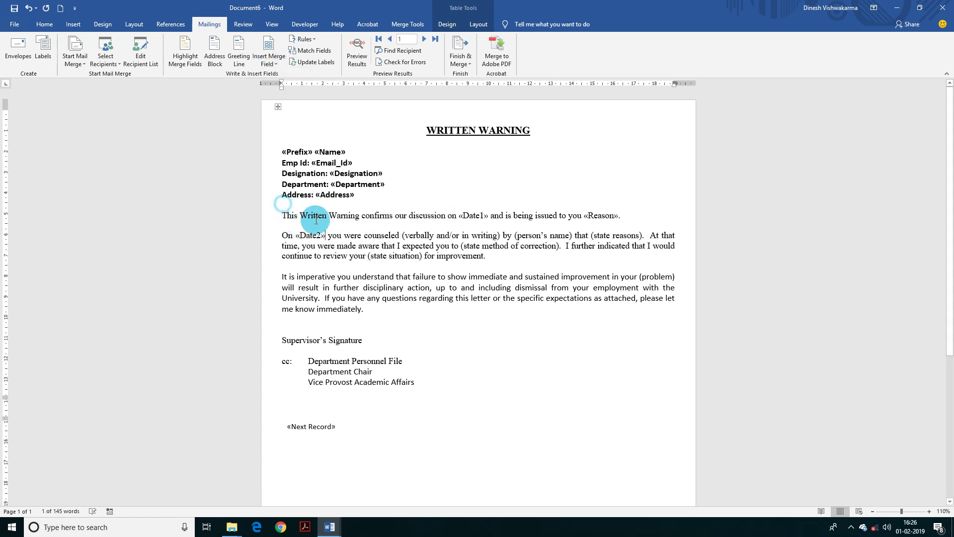
key(BackSpace)
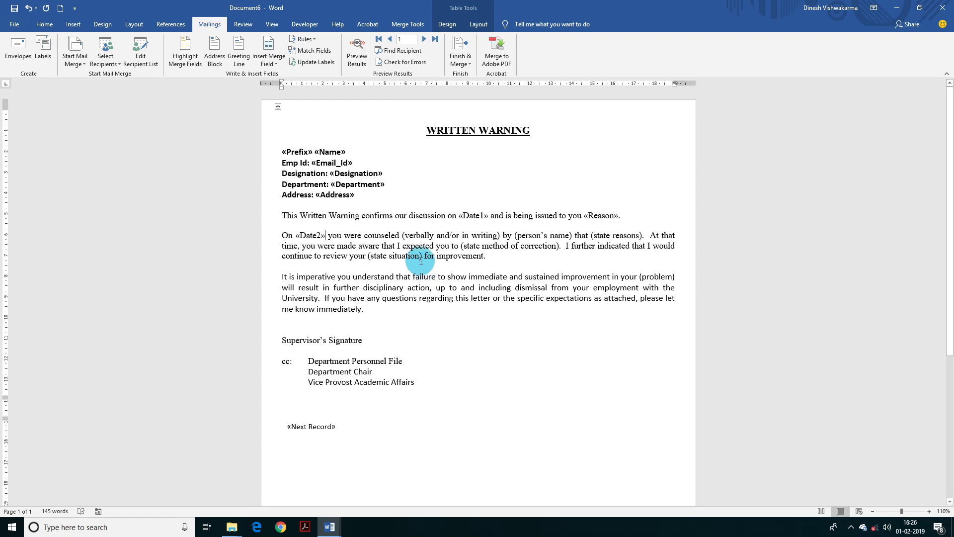
drag(430, 131, 512, 403)
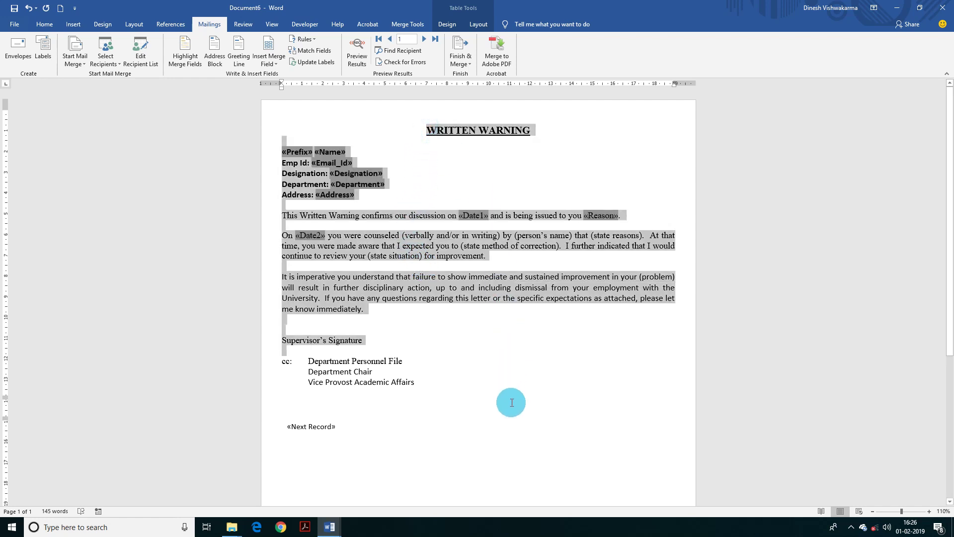
- Set the whole selected letter's font to Calibri Light
click(45, 25)
click(109, 43)
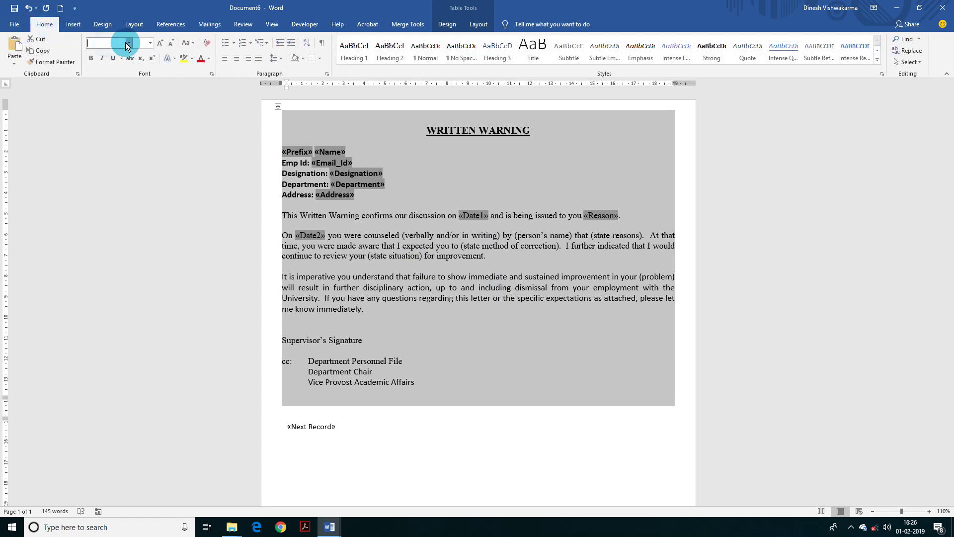
key(shift+Right)
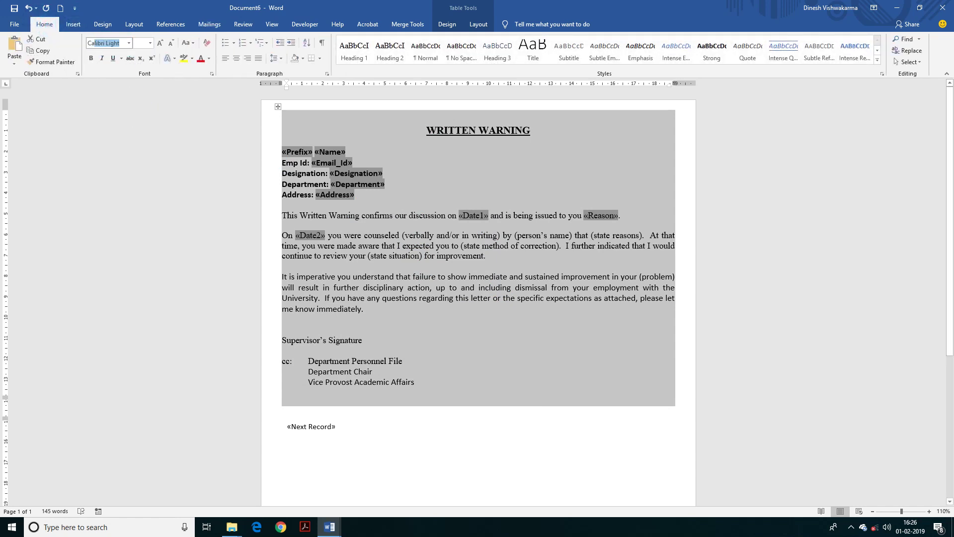
key(Return)
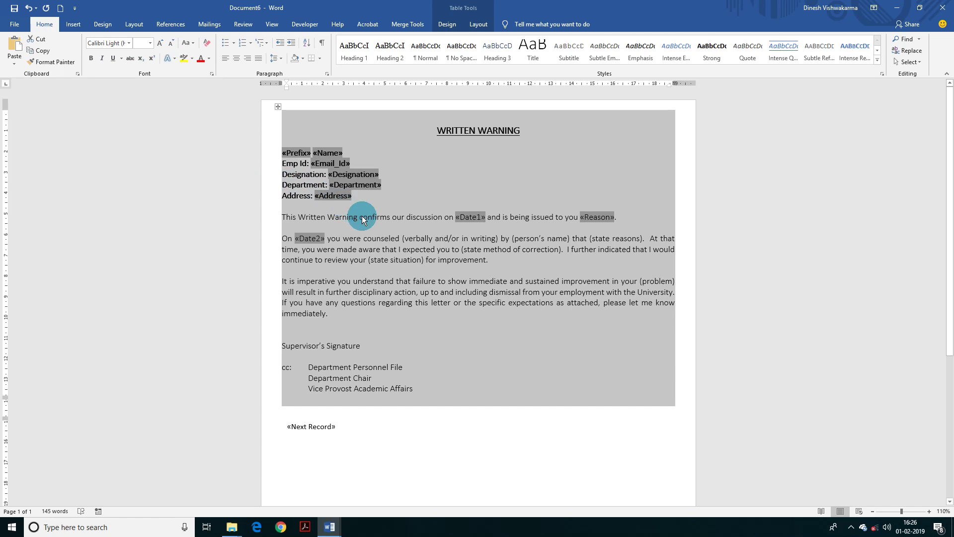
click(362, 218)
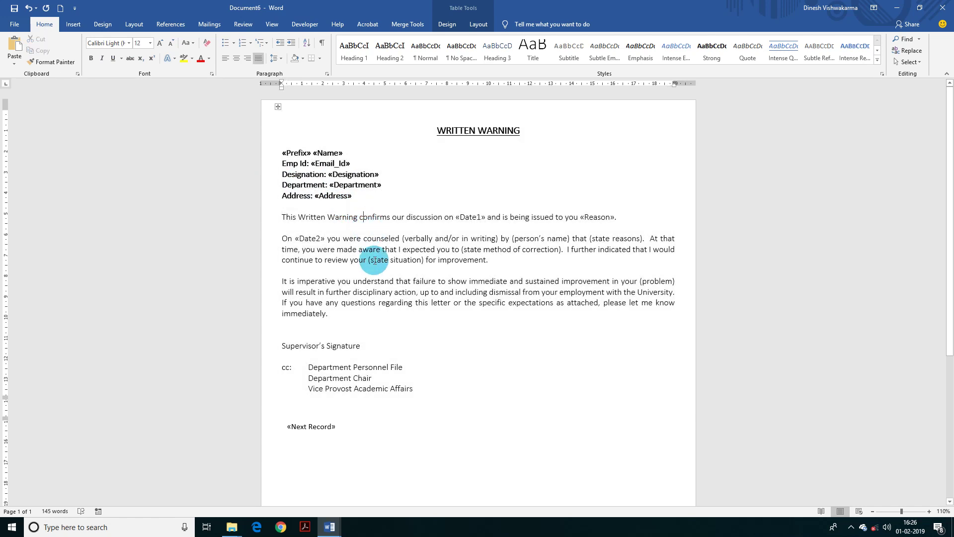
click(209, 27)
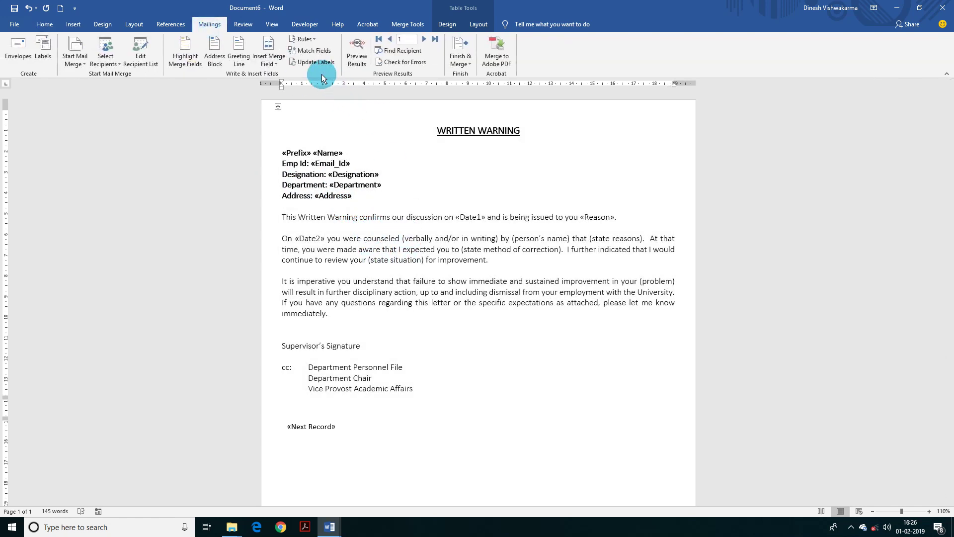
click(322, 68)
- Scroll through the document to check the second letter copy after «Next Record»
scroll(410, 196, down, 2)
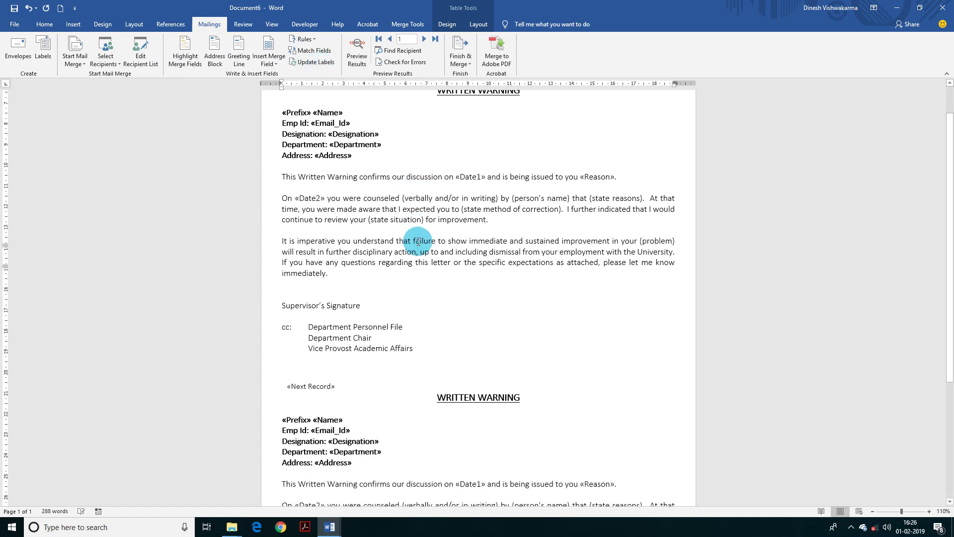
scroll(419, 242, down, 5)
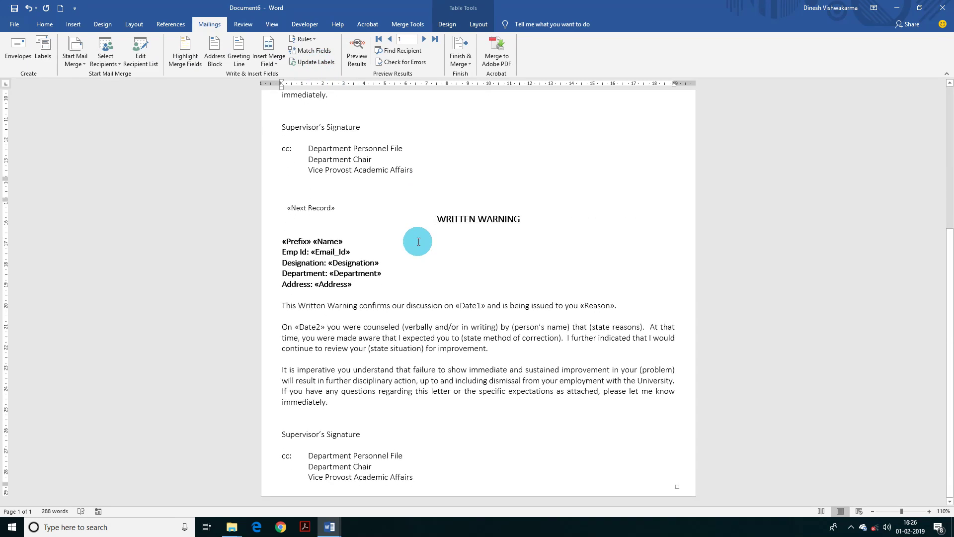
scroll(418, 242, up, 1)
scroll(419, 241, up, 6)
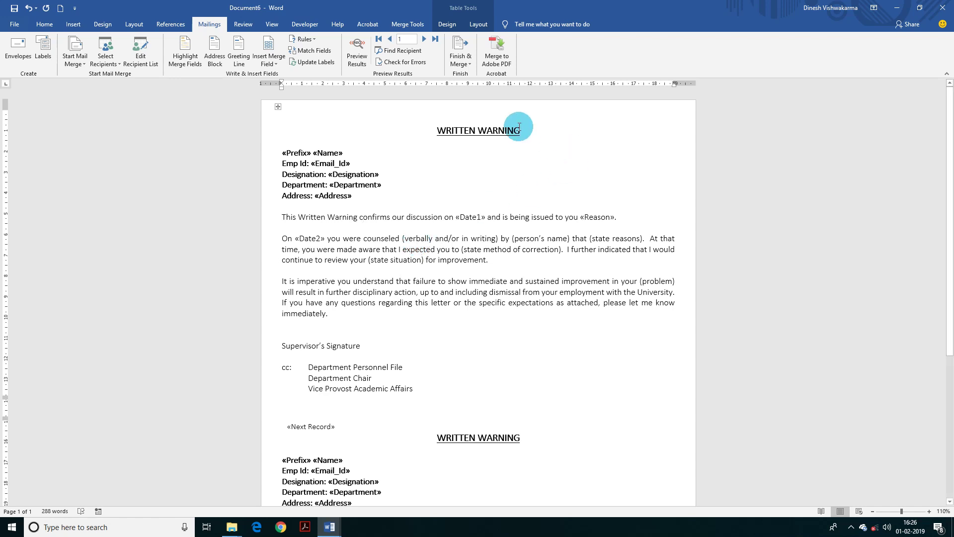
- Merge all employee records into individual editable warning letters in a new document
click(464, 63)
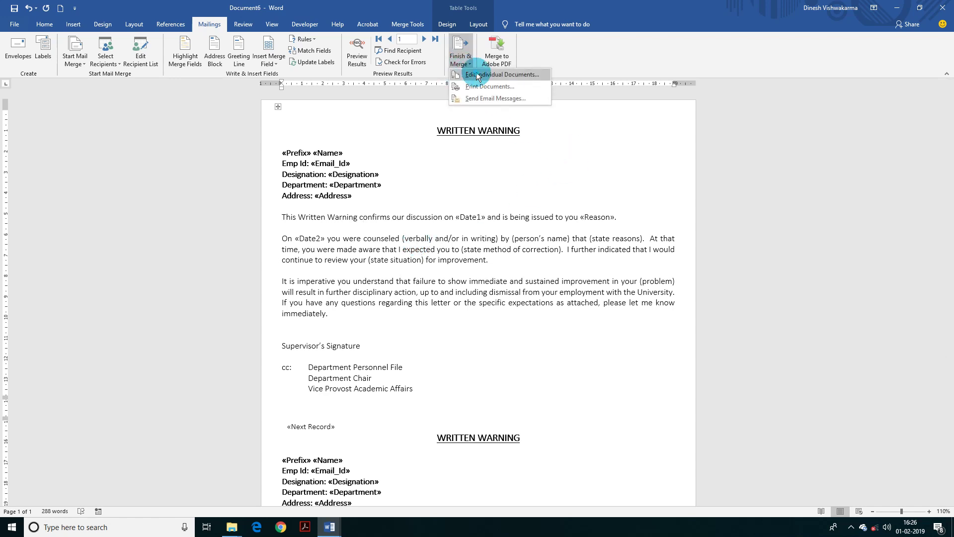
click(477, 74)
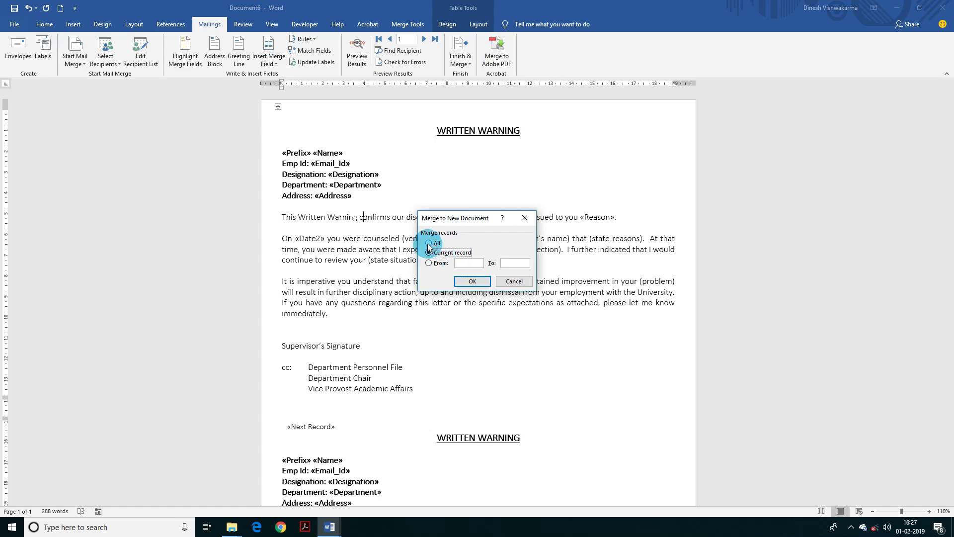
click(465, 281)
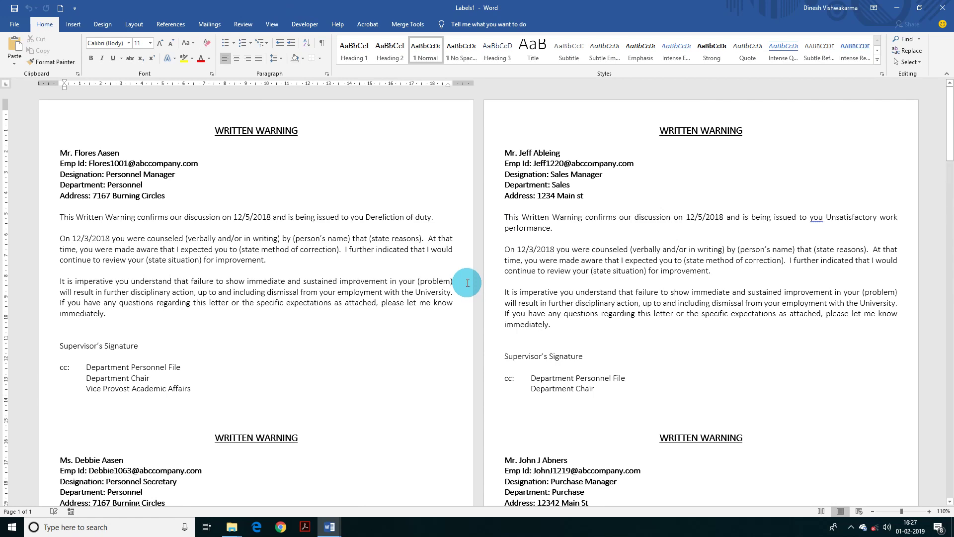
ctrl+scroll(410, 284, up, 3)
ctrl+scroll(410, 284, up, 2)
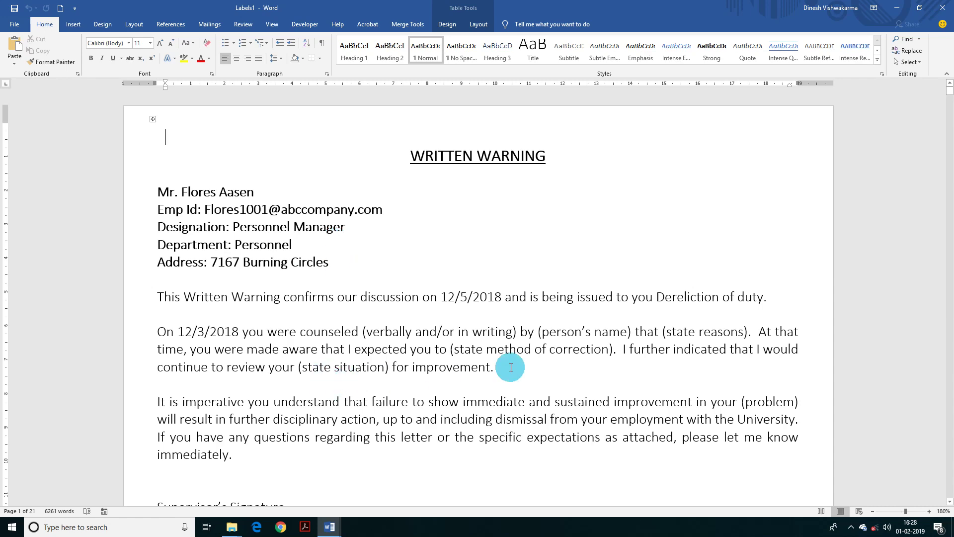
scroll(616, 351, down, 2)
scroll(661, 188, down, 6)
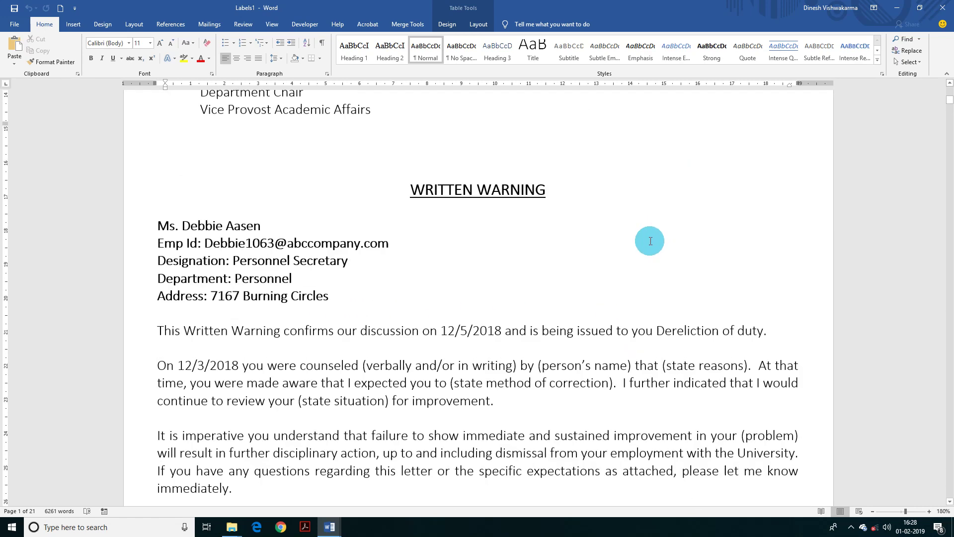
scroll(655, 233, down, 10)
scroll(633, 288, down, 1)
scroll(639, 298, down, 2)
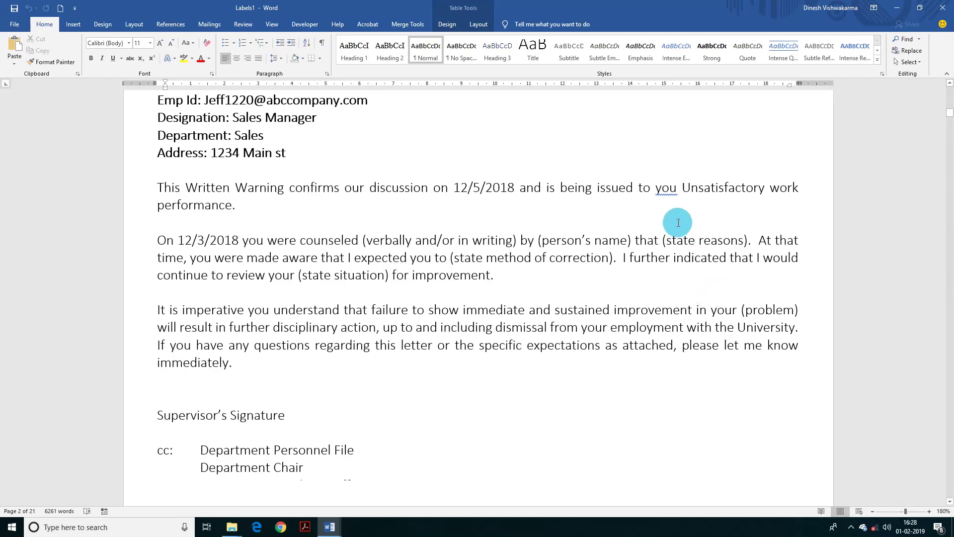
drag(682, 188, 792, 206)
scroll(355, 396, down, 1)
scroll(355, 396, down, 4)
scroll(352, 394, down, 6)
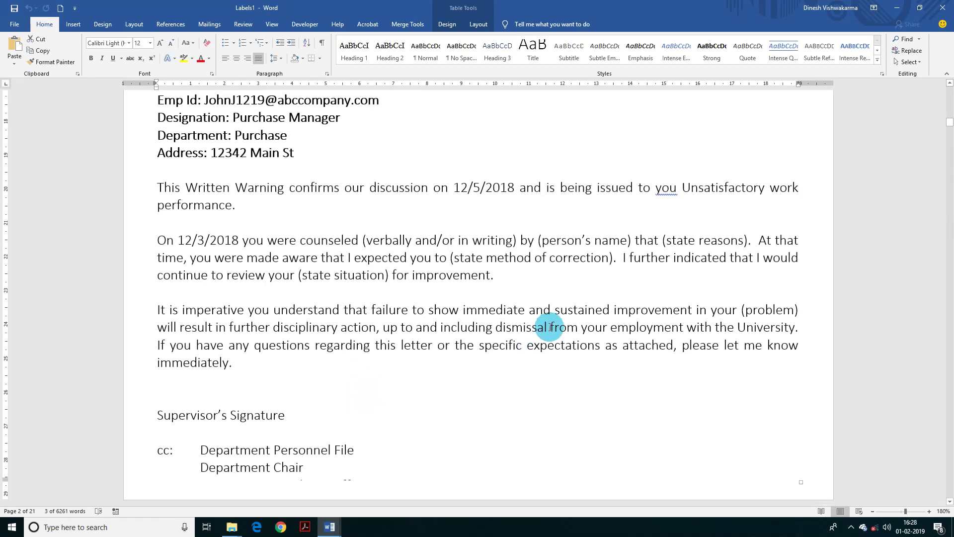
scroll(455, 435, down, 7)
key(ctrl+End)
ctrl+scroll(549, 463, down, 6)
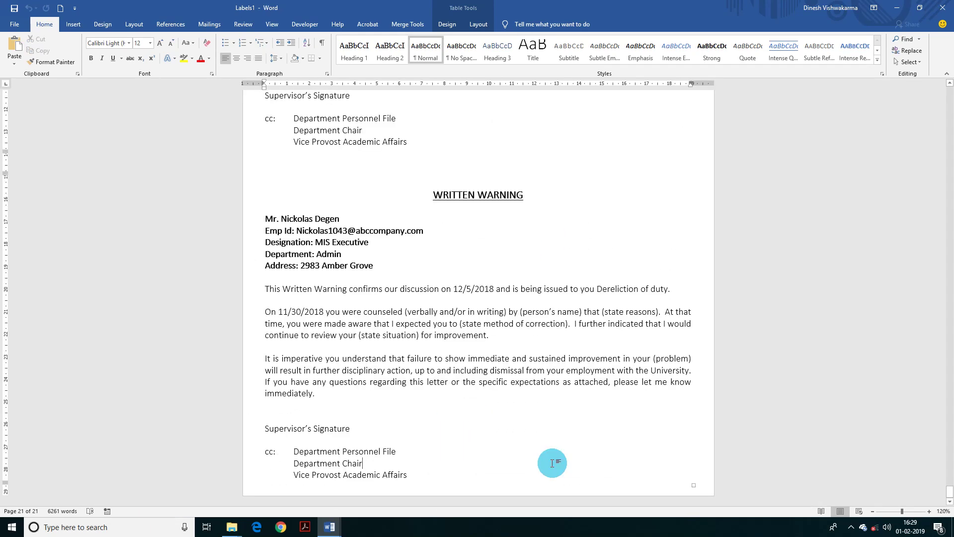
click(548, 463)
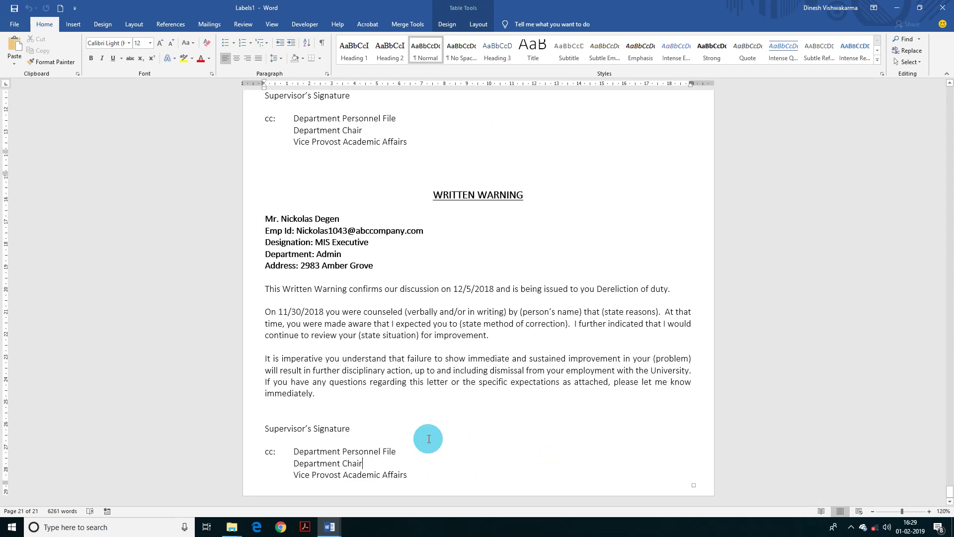